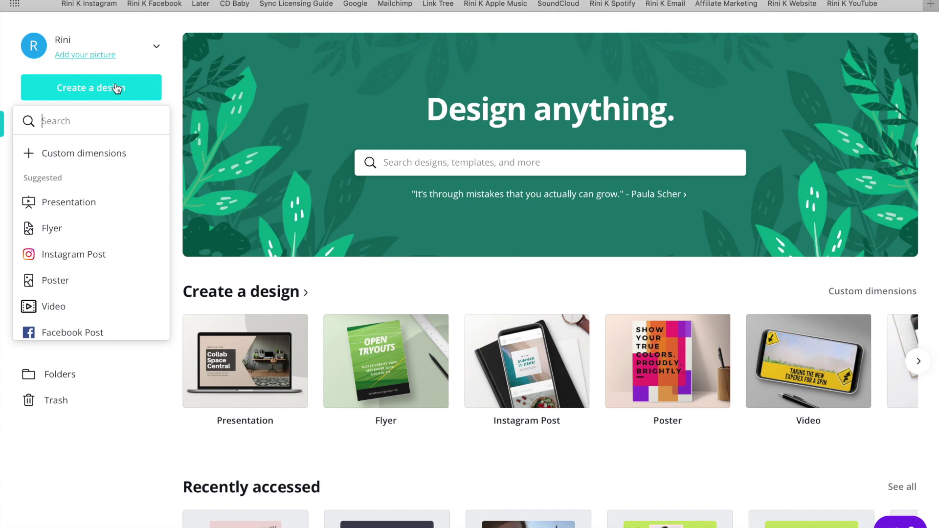
Search the design types for "cd cov" and create a new CD Cover design.
{"action": "type", "text": "cd cov"}
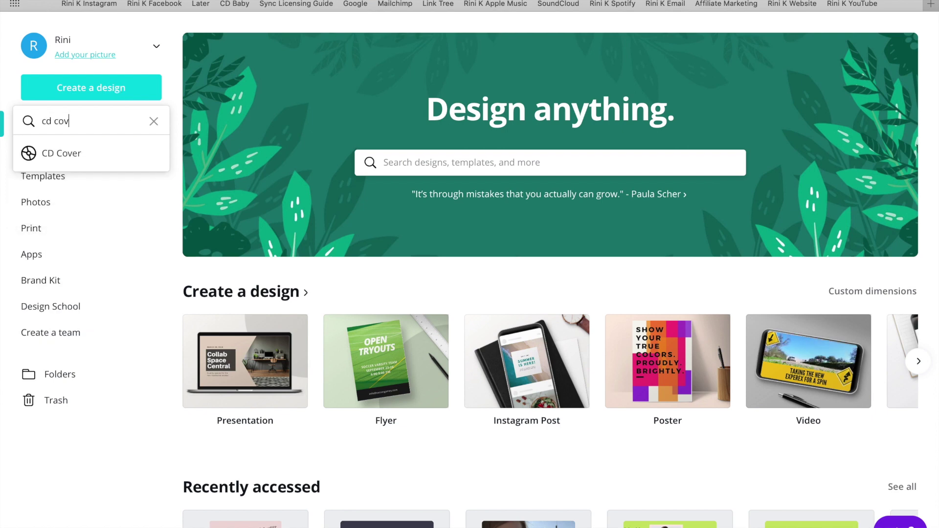
{"action": "left_click", "coordinate": [77, 152]}
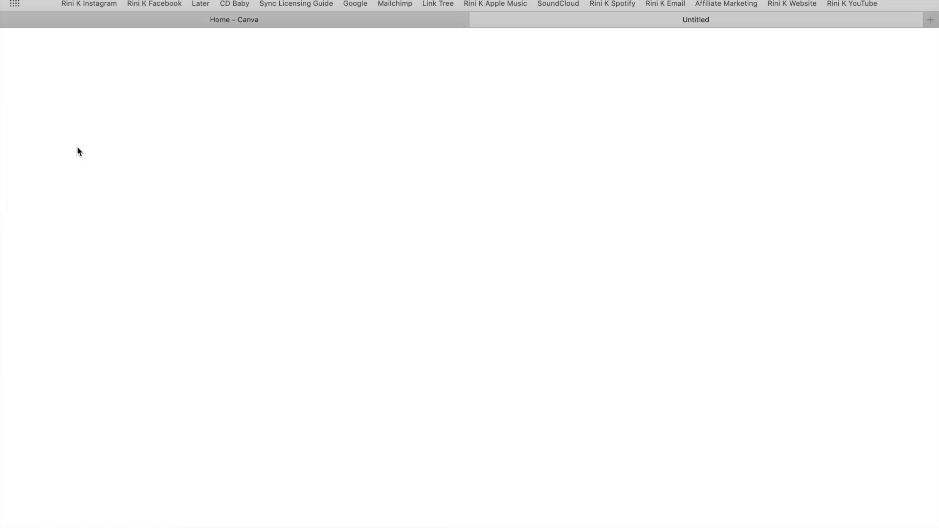
{"action": "right_click", "coordinate": [78, 148]}
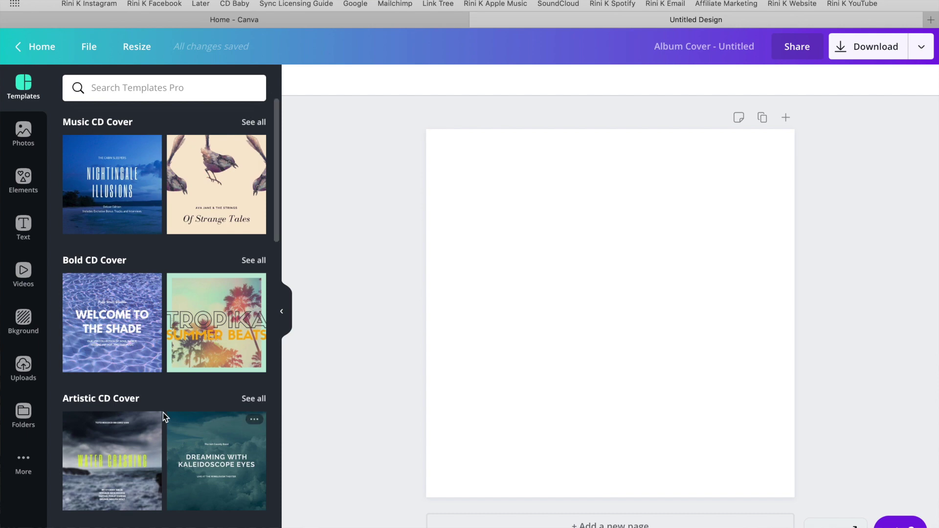
Browse the CD cover templates and apply the Storm Tide seaside template to the blank page.
{"action": "scroll", "coordinate": [163, 413], "scroll_direction": "down", "scroll_amount": 7}
{"action": "scroll", "coordinate": [163, 415], "scroll_direction": "down", "scroll_amount": 7}
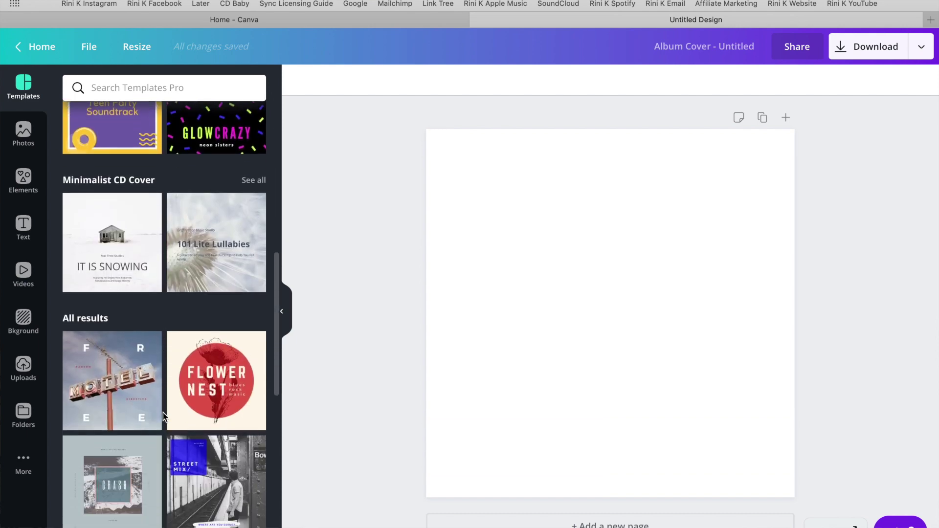
{"action": "scroll", "coordinate": [164, 416], "scroll_direction": "down", "scroll_amount": 4}
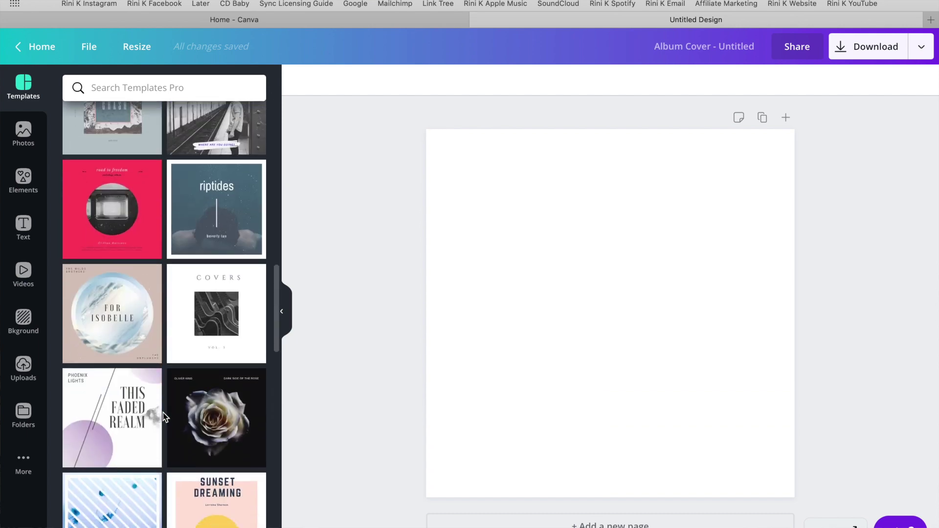
{"action": "scroll", "coordinate": [164, 416], "scroll_direction": "down", "scroll_amount": 3}
{"action": "scroll", "coordinate": [164, 415], "scroll_direction": "down", "scroll_amount": 5}
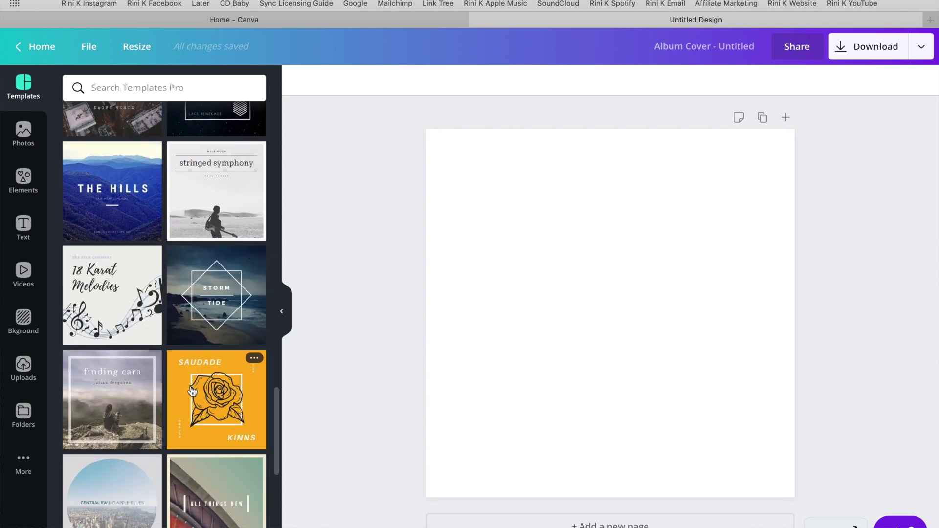
{"action": "left_click", "coordinate": [241, 283]}
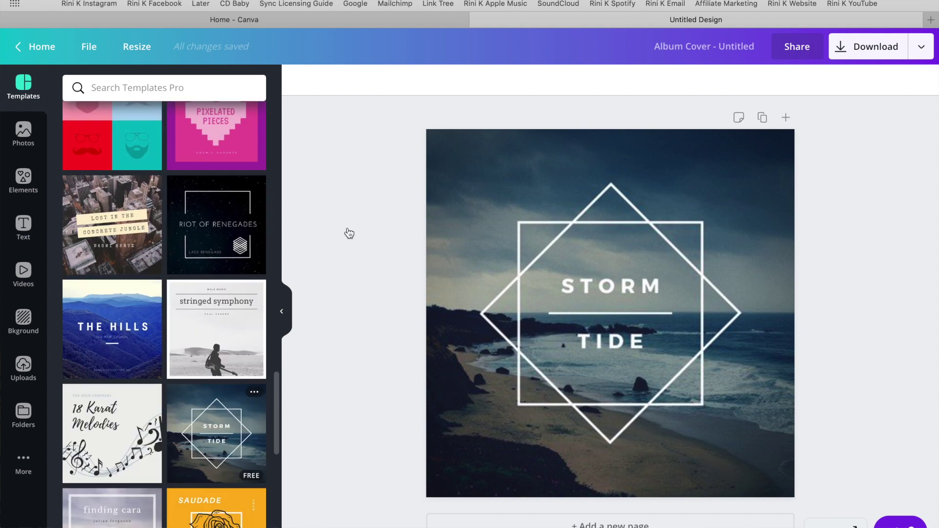
Move the diamond-and-square frame lower on the cover and remove the TIDE and STORM text.
{"action": "left_click", "coordinate": [715, 215]}
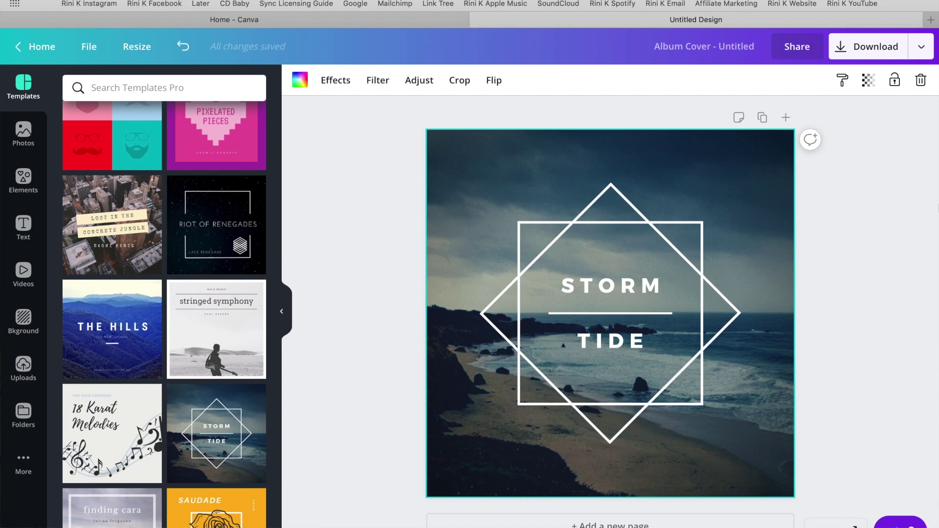
{"action": "left_click", "coordinate": [743, 220]}
{"action": "left_click", "coordinate": [761, 142]}
{"action": "left_click_drag", "start_coordinate": [605, 249], "coordinate": [403, 330]}
{"action": "left_click", "coordinate": [642, 333]}
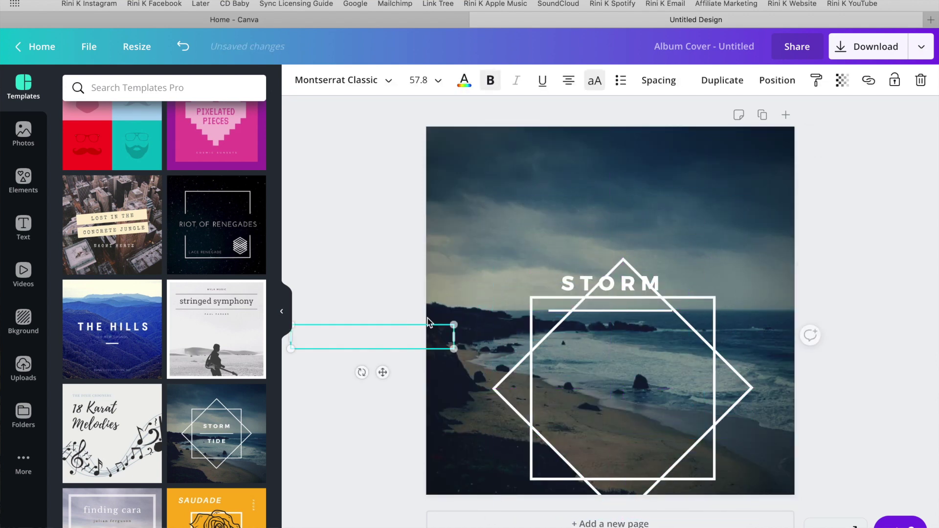
{"action": "left_click", "coordinate": [615, 282]}
{"action": "key", "text": "Delete"}
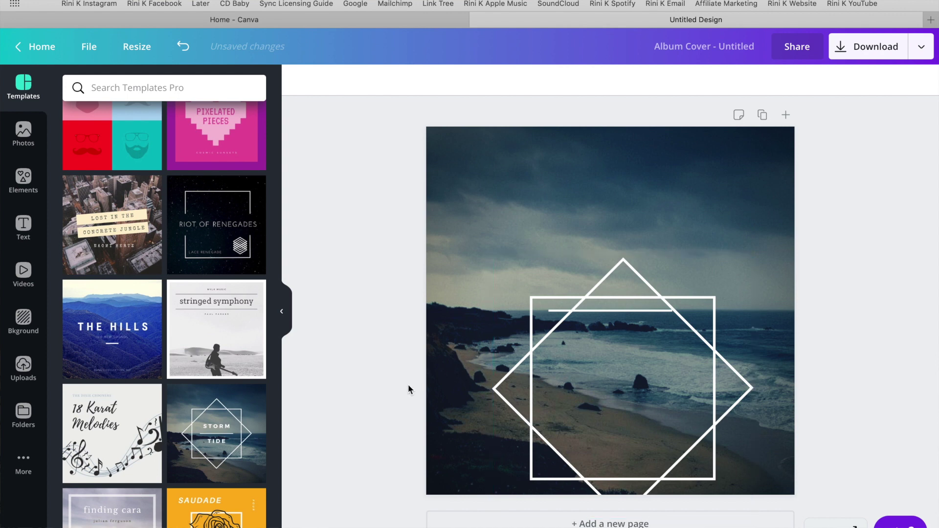
Duplicate the edited cover page as a second page.
{"action": "left_click", "coordinate": [555, 377]}
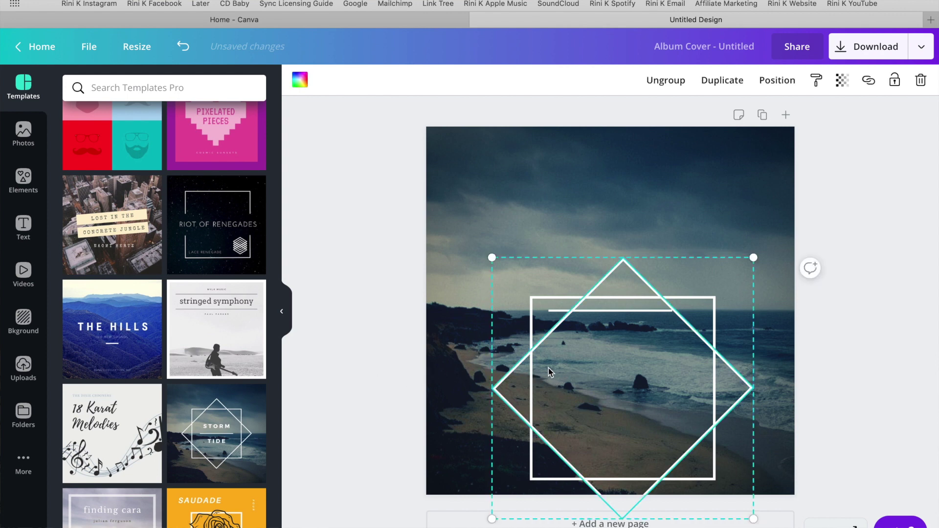
{"action": "left_click", "coordinate": [759, 115]}
{"action": "scroll", "coordinate": [763, 372], "scroll_direction": "up", "scroll_amount": 8}
{"action": "scroll", "coordinate": [763, 371], "scroll_direction": "down", "scroll_amount": 3}
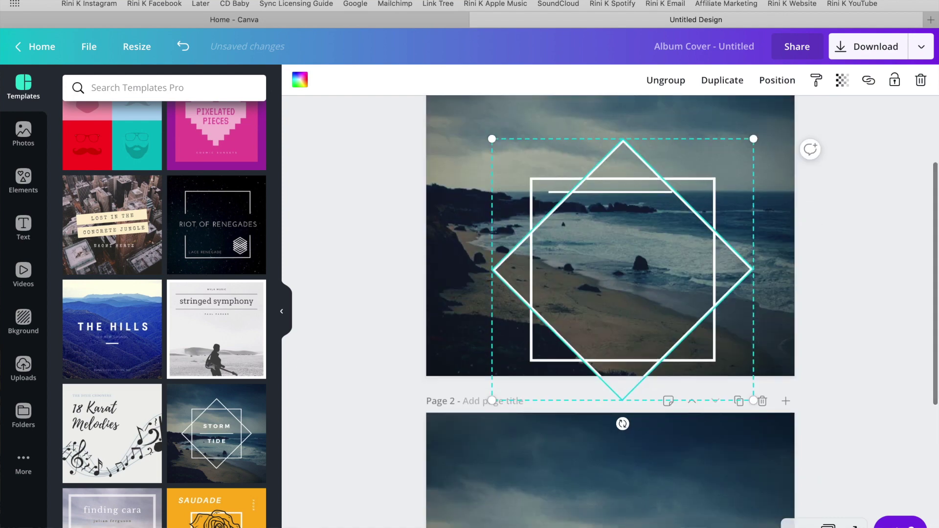
{"action": "scroll", "coordinate": [632, 388], "scroll_direction": "down", "scroll_amount": 5}
{"action": "left_click", "coordinate": [632, 389]}
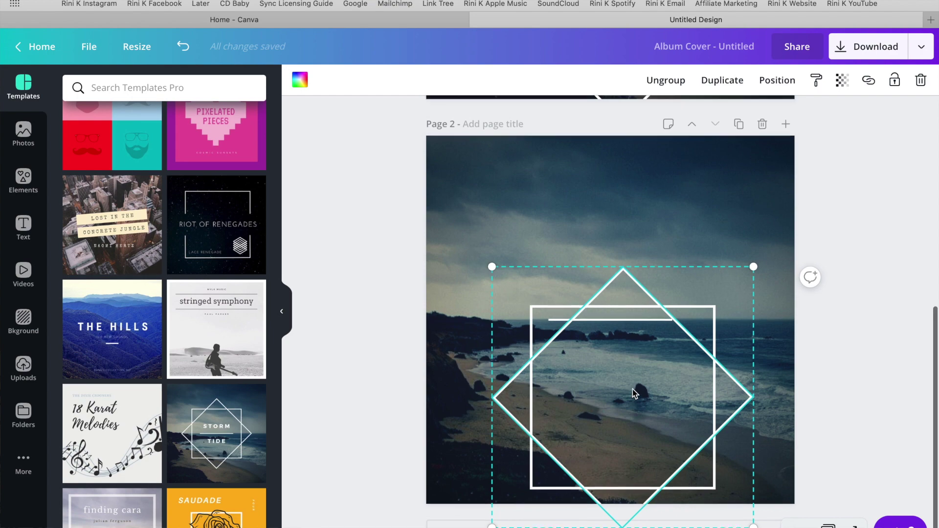
Delete the seaside background image from page 1 and compare it with page 2.
{"action": "scroll", "coordinate": [633, 388], "scroll_direction": "up", "scroll_amount": 6}
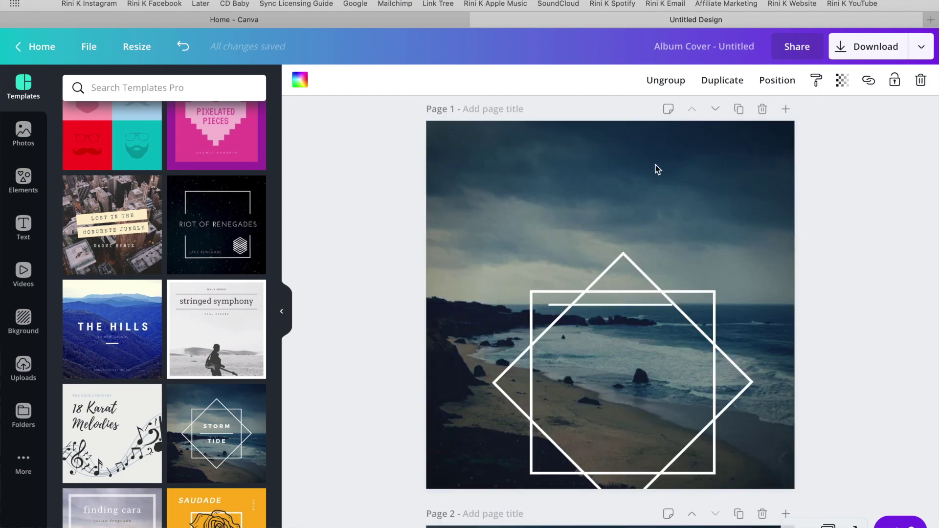
{"action": "left_click", "coordinate": [656, 165]}
{"action": "key", "text": "Delete"}
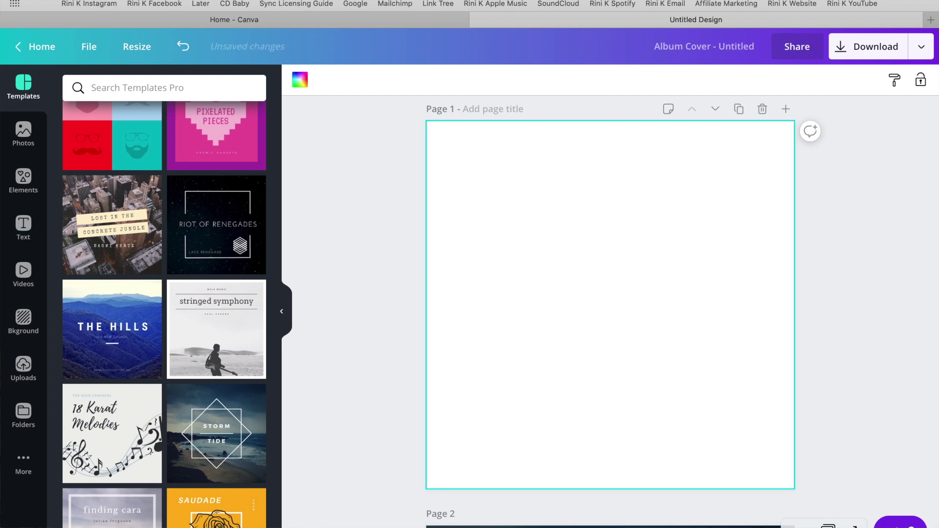
{"action": "scroll", "coordinate": [613, 212], "scroll_direction": "down", "scroll_amount": 2}
{"action": "scroll", "coordinate": [612, 213], "scroll_direction": "up", "scroll_amount": 3}
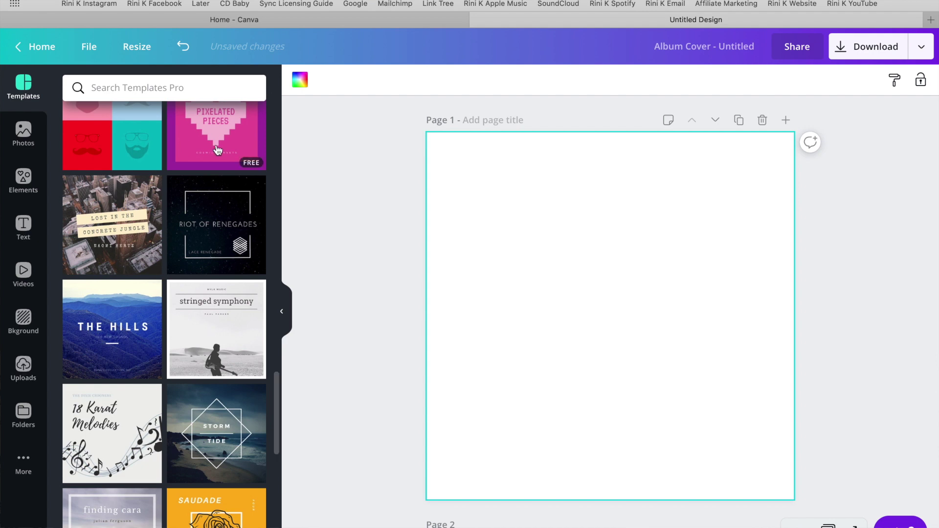
{"action": "scroll", "coordinate": [368, 234], "scroll_direction": "down", "scroll_amount": 8}
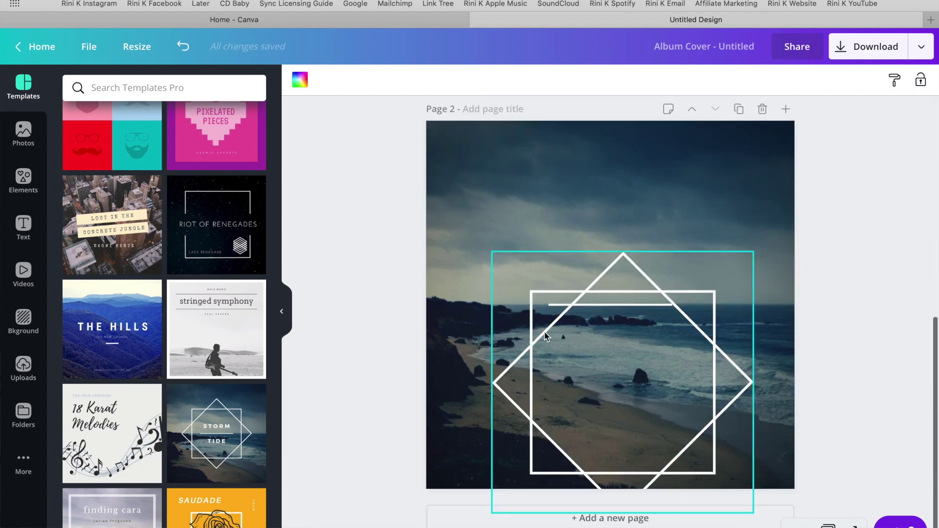
{"action": "scroll", "coordinate": [754, 319], "scroll_direction": "up", "scroll_amount": 8}
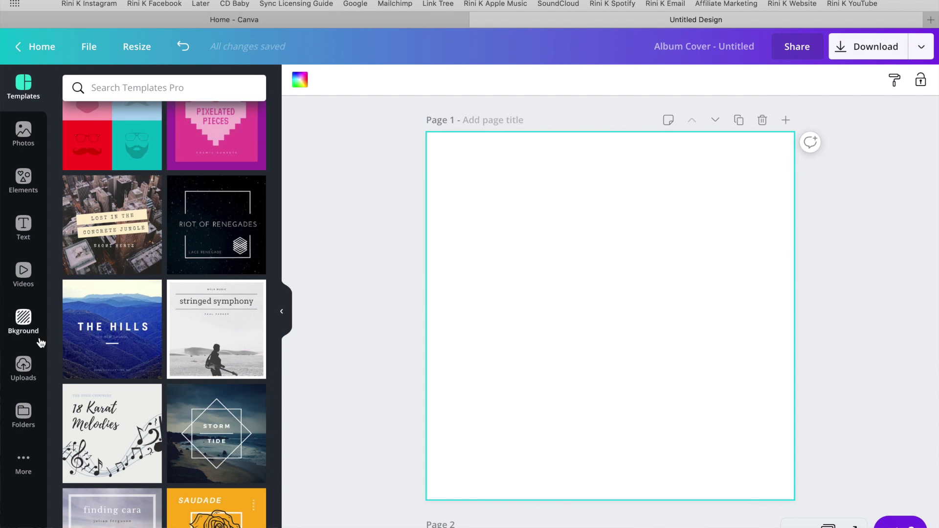
Add the large uploaded photo of the woman shading her eyes at sunset to page 1.
{"action": "left_click", "coordinate": [27, 369]}
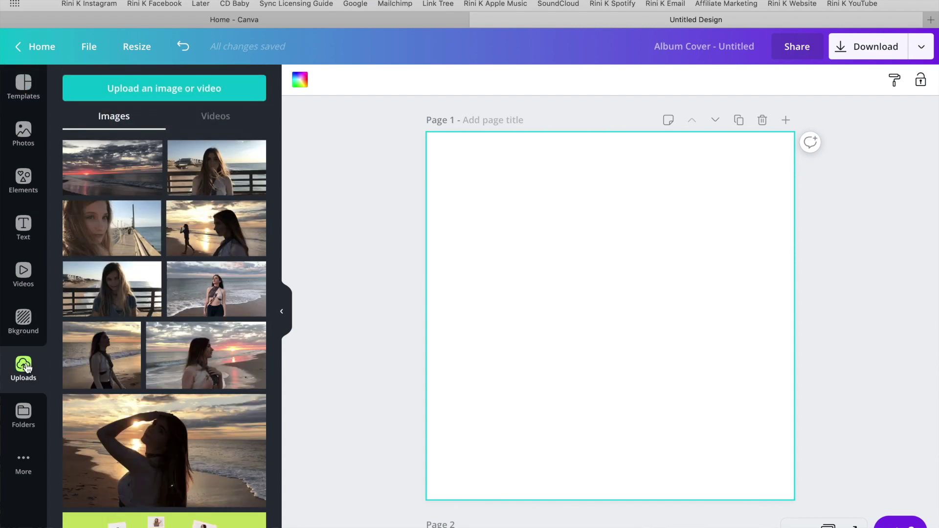
{"action": "scroll", "coordinate": [152, 368], "scroll_direction": "down", "scroll_amount": 10}
{"action": "scroll", "coordinate": [152, 367], "scroll_direction": "up", "scroll_amount": 10}
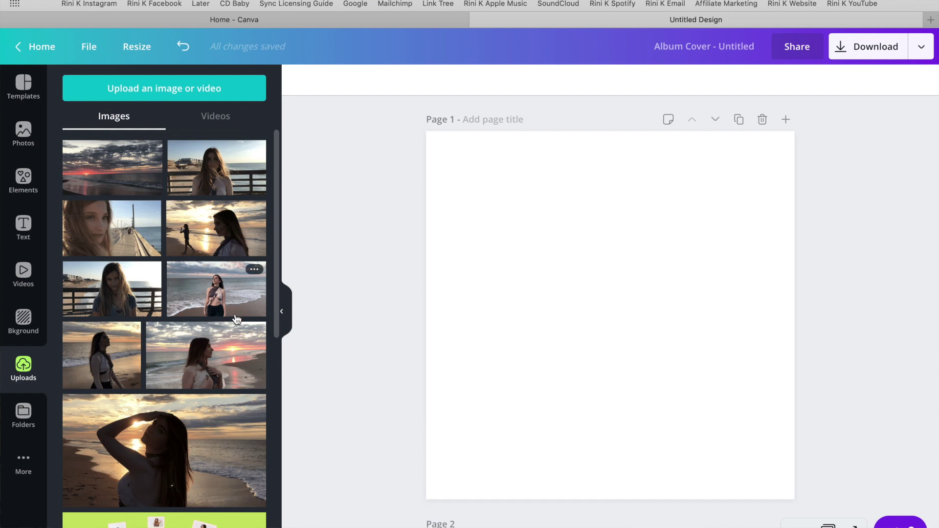
{"action": "left_click", "coordinate": [202, 448]}
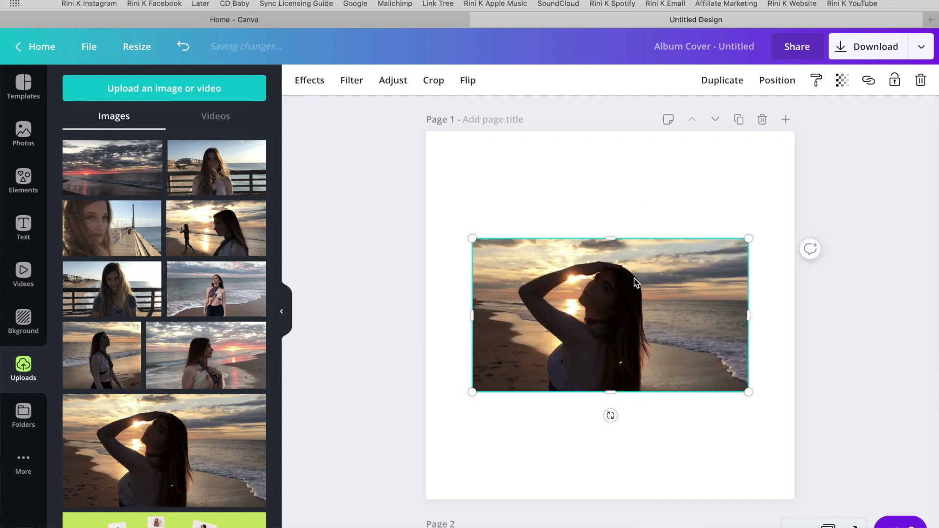
Extend the sunset photo to a height of 1,400 and widen it on both sides to cover the whole page.
{"action": "left_click_drag", "start_coordinate": [610, 238], "coordinate": [602, 131]}
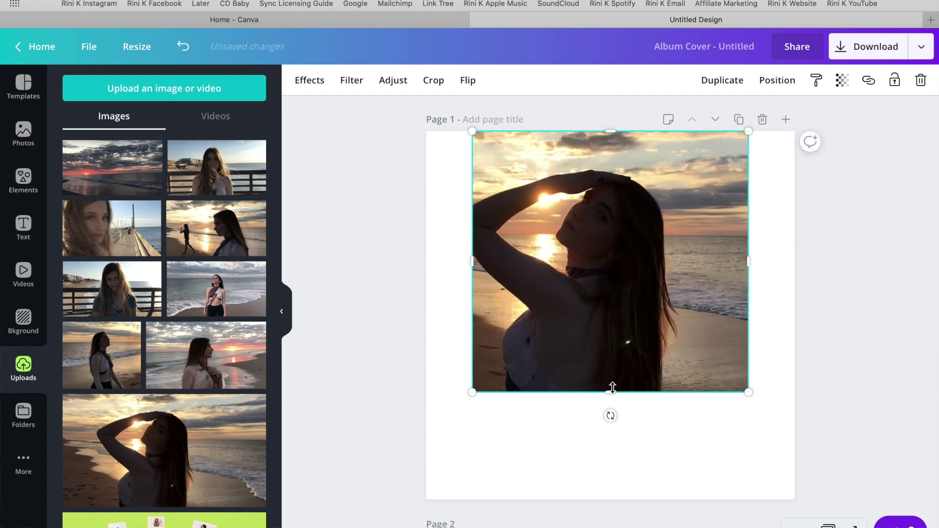
{"action": "left_click_drag", "start_coordinate": [611, 392], "coordinate": [623, 492]}
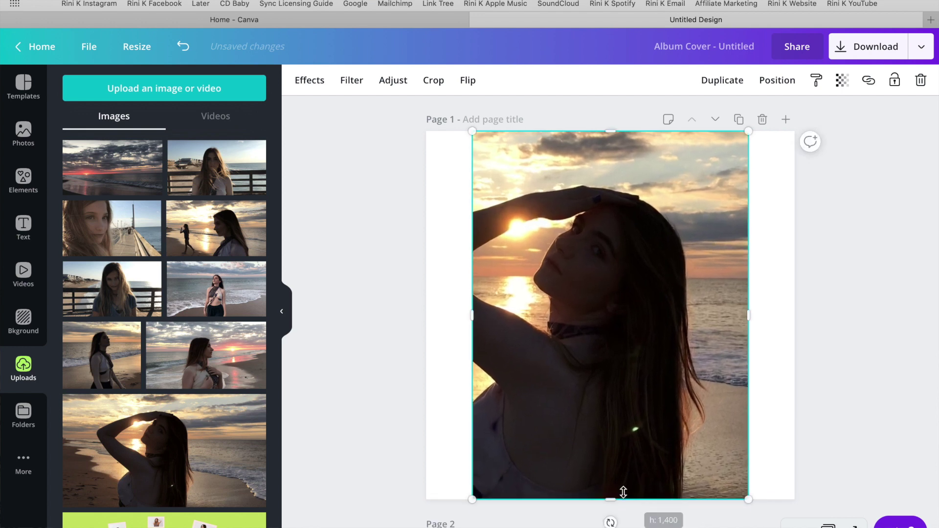
{"action": "left_click_drag", "start_coordinate": [748, 318], "coordinate": [799, 324]}
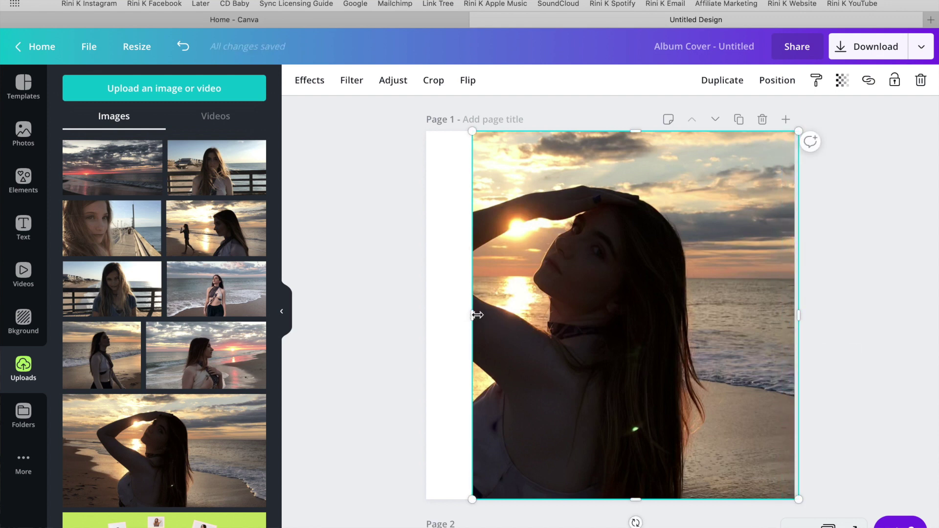
{"action": "left_click_drag", "start_coordinate": [429, 319], "coordinate": [401, 321]}
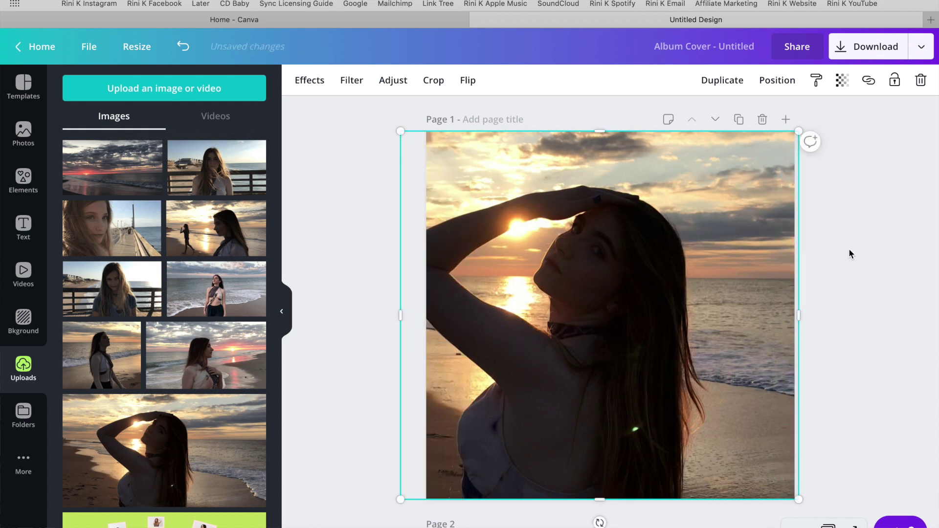
Place the sunset photo behind the white shapes and move the diamond-and-square frame up around the horizontal line.
{"action": "key", "text": "ctrl+v"}
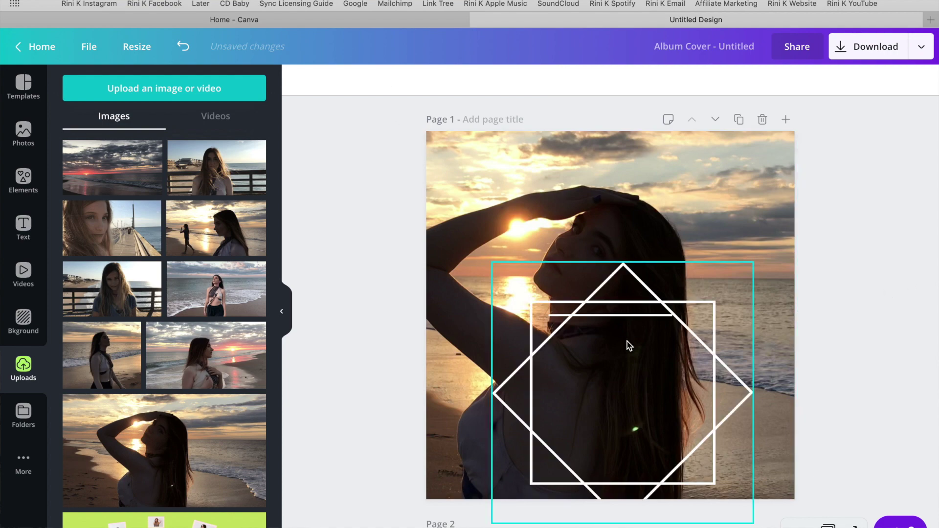
{"action": "left_click", "coordinate": [641, 403]}
{"action": "left_click_drag", "start_coordinate": [641, 403], "coordinate": [651, 353]}
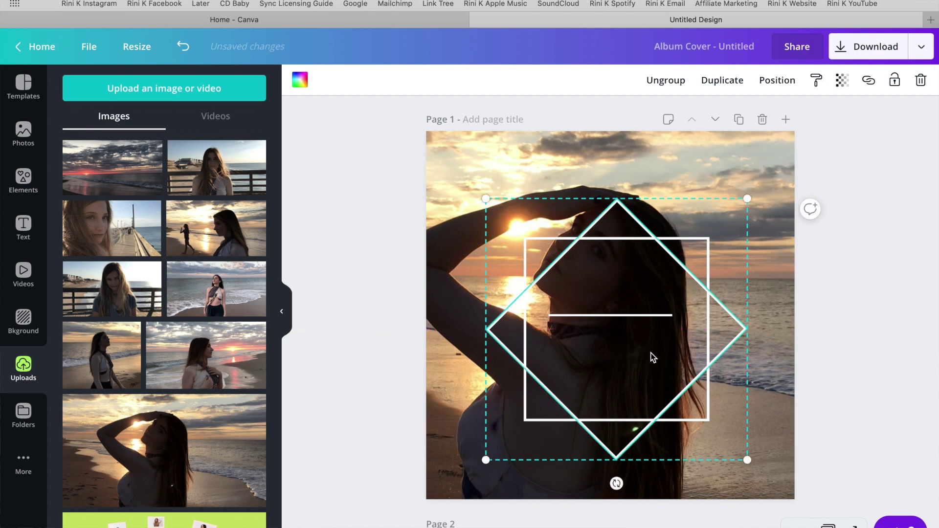
Delete the seaside background image from page 2.
{"action": "scroll", "coordinate": [664, 331], "scroll_direction": "down", "scroll_amount": 4}
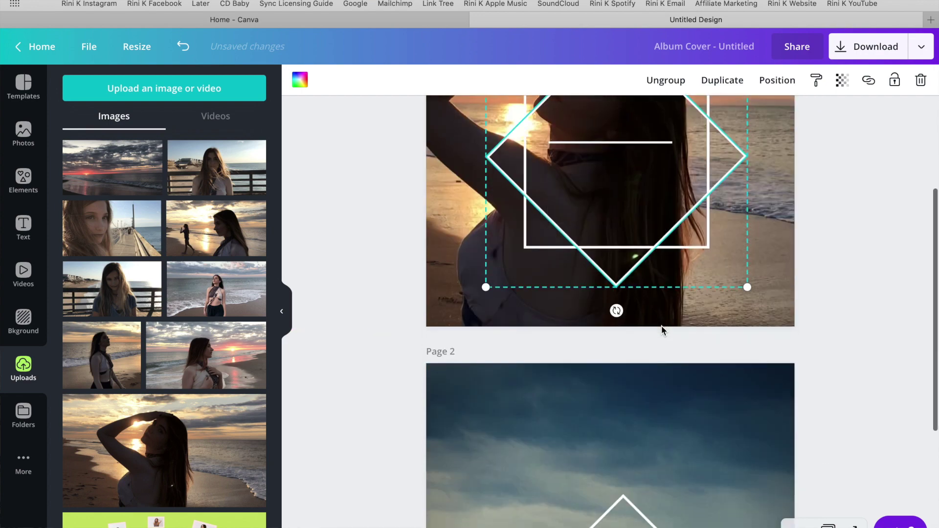
{"action": "scroll", "coordinate": [661, 324], "scroll_direction": "up", "scroll_amount": 4}
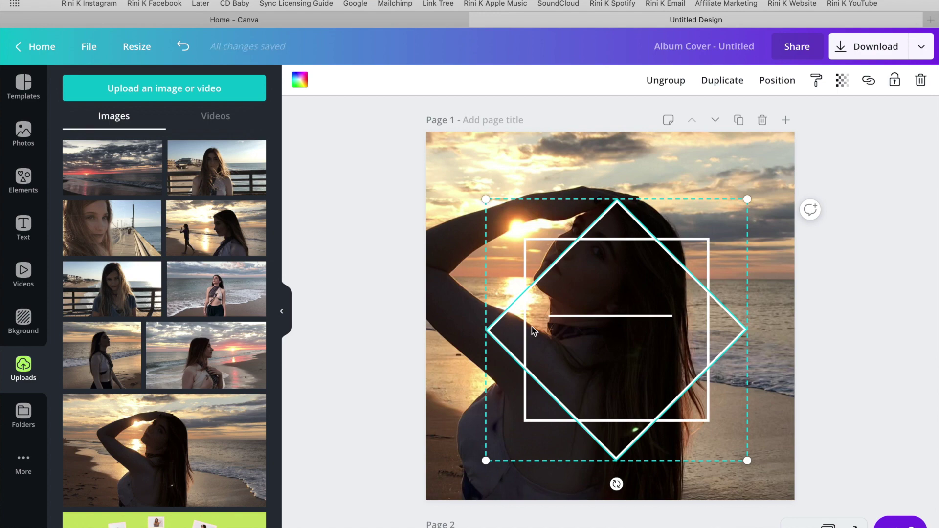
{"action": "scroll", "coordinate": [532, 326], "scroll_direction": "down", "scroll_amount": 5}
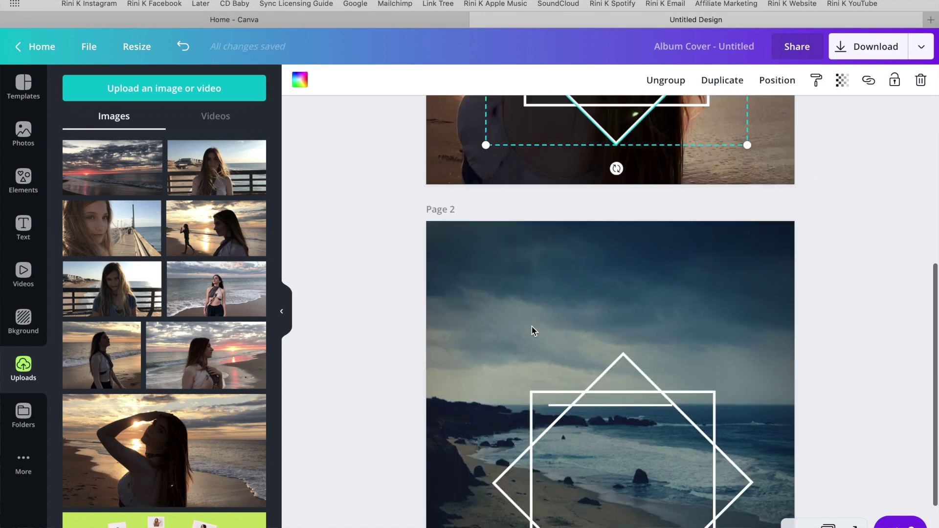
{"action": "left_click", "coordinate": [623, 174]}
{"action": "key", "text": "Delete"}
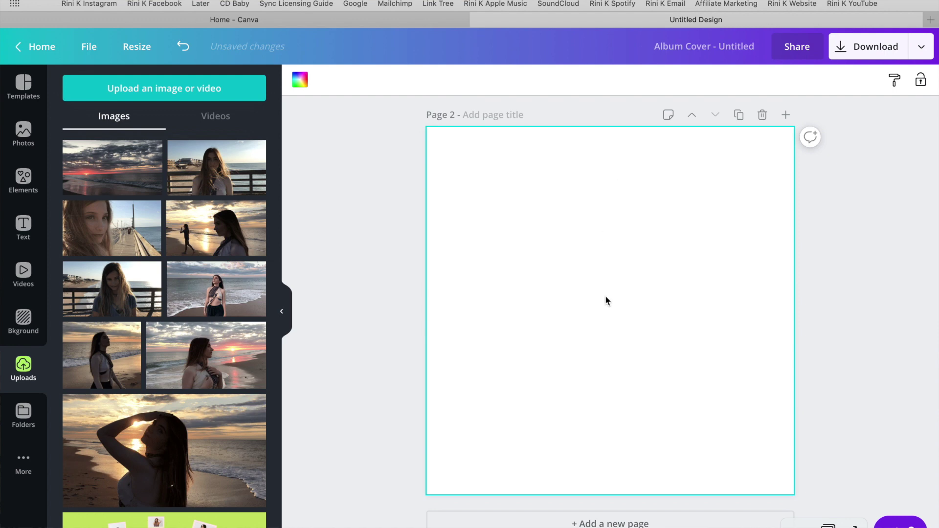
Move the diamond-and-square frame on page 1 slightly up and to the left, over the woman's face.
{"action": "scroll", "coordinate": [599, 346], "scroll_direction": "up", "scroll_amount": 6}
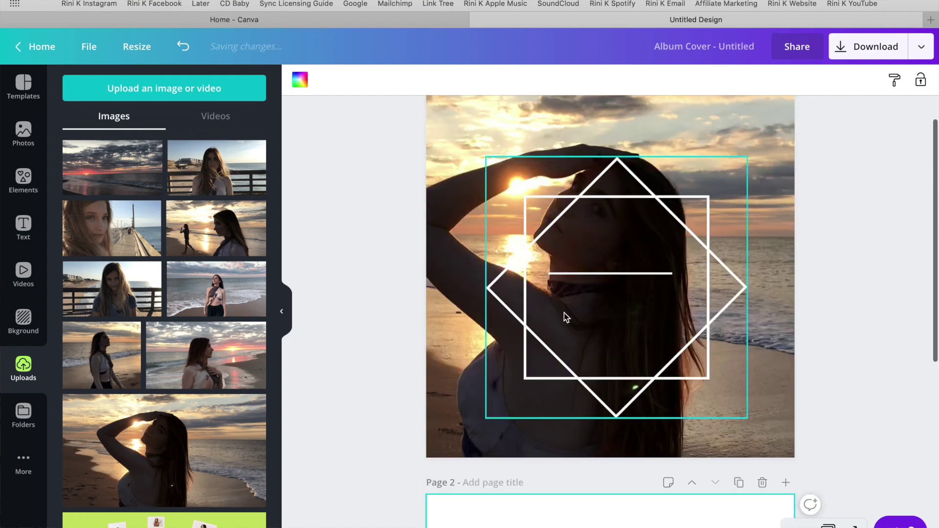
{"action": "scroll", "coordinate": [802, 353], "scroll_direction": "down", "scroll_amount": 6}
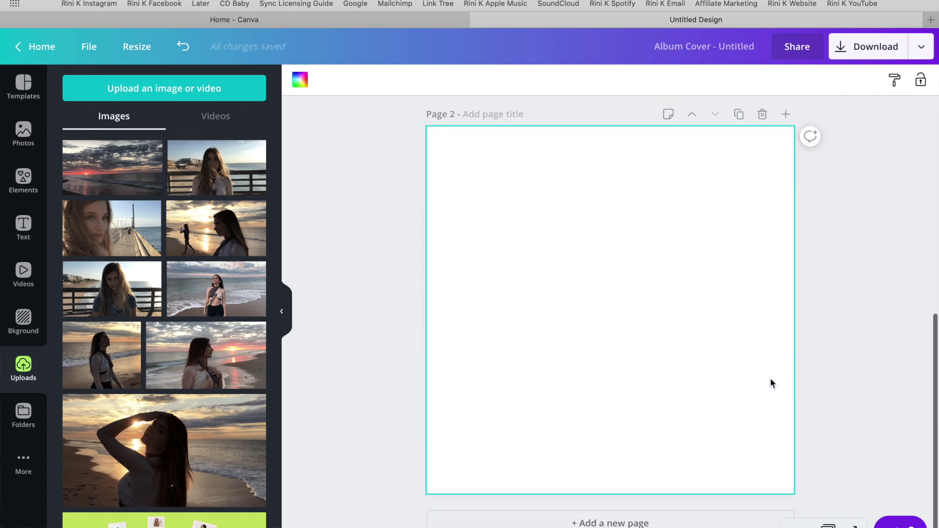
{"action": "scroll", "coordinate": [497, 265], "scroll_direction": "up", "scroll_amount": 6}
{"action": "scroll", "coordinate": [497, 234], "scroll_direction": "down", "scroll_amount": 6}
{"action": "scroll", "coordinate": [675, 369], "scroll_direction": "up", "scroll_amount": 7}
{"action": "left_click", "coordinate": [620, 261]}
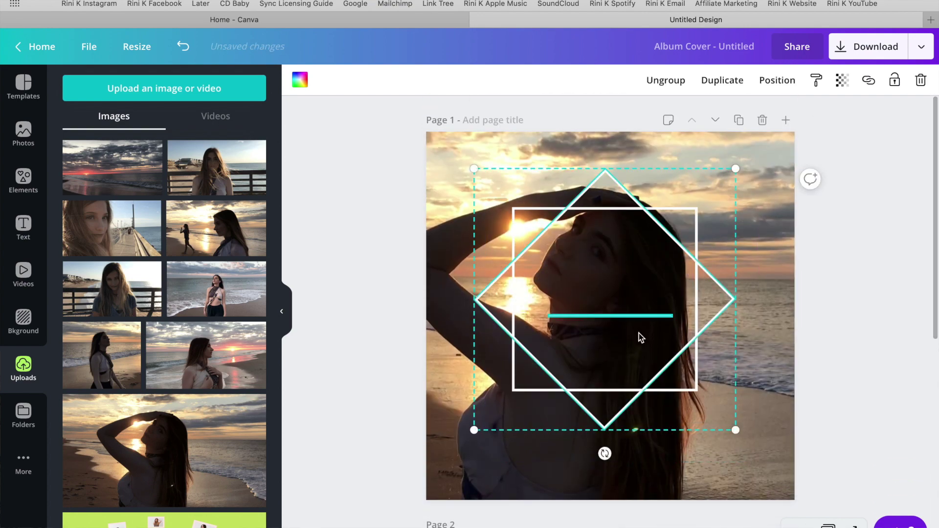
{"action": "scroll", "coordinate": [621, 370], "scroll_direction": "down", "scroll_amount": 6}
{"action": "scroll", "coordinate": [622, 373], "scroll_direction": "up", "scroll_amount": 1}
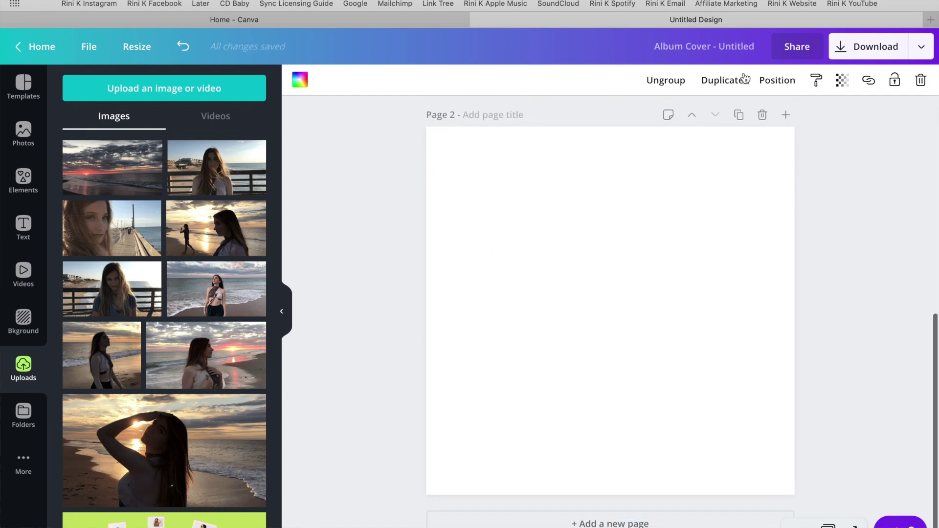
Move the diamond-and-square frame on page 1 down slightly to centre it around the horizontal line.
{"action": "scroll", "coordinate": [666, 328], "scroll_direction": "up", "scroll_amount": 6}
{"action": "mouse_move", "coordinate": [665, 367]}
{"action": "left_mouse_down"}
{"action": "mouse_move", "coordinate": [663, 342]}
{"action": "mouse_move", "coordinate": [664, 378]}
{"action": "left_mouse_up"}
{"action": "left_click", "coordinate": [914, 309]}
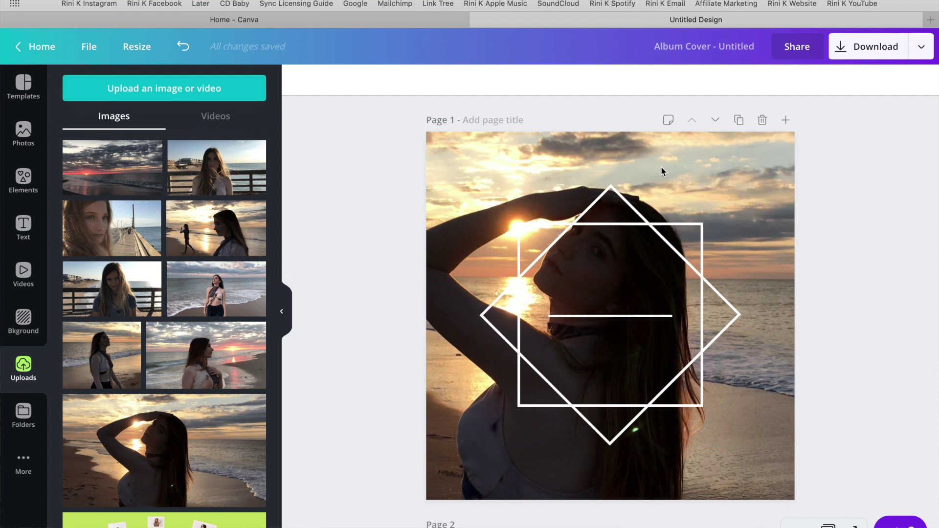
Replace the woman's background photo on page 1 with the uploaded sunset beach photo, aligned near the page's upper edge.
{"action": "left_click", "coordinate": [705, 163]}
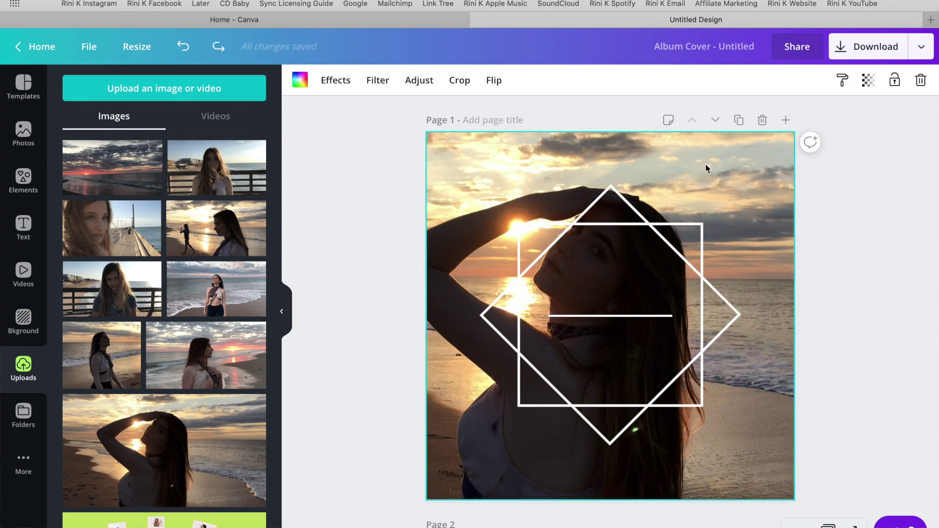
{"action": "key", "text": "BackSpace"}
{"action": "scroll", "coordinate": [115, 425], "scroll_direction": "down", "scroll_amount": 3}
{"action": "scroll", "coordinate": [109, 424], "scroll_direction": "up", "scroll_amount": 3}
{"action": "left_click_drag", "start_coordinate": [105, 177], "coordinate": [499, 266]}
{"action": "left_click_drag", "start_coordinate": [604, 228], "coordinate": [627, 122]}
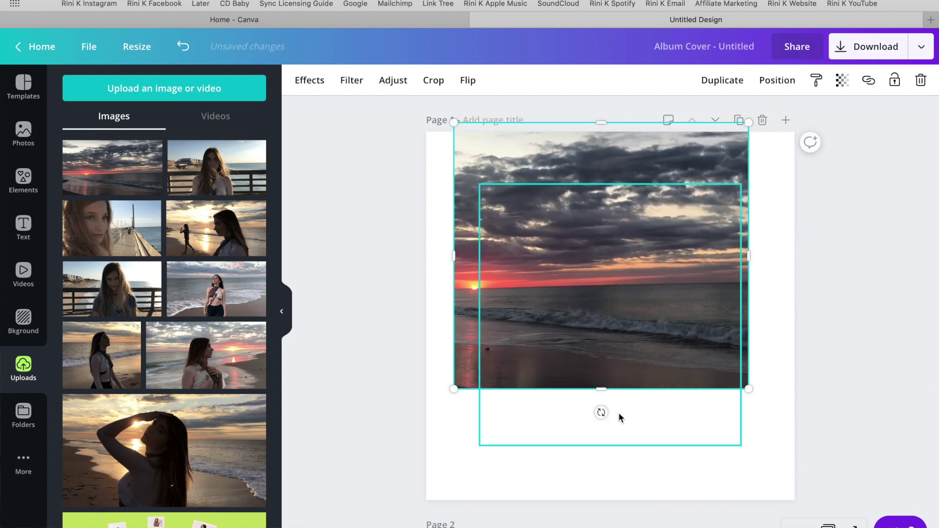
Extend the sunset photo downward and on both sides to cover page 1, behind the white frame.
{"action": "left_click_drag", "start_coordinate": [601, 389], "coordinate": [603, 500]}
{"action": "left_click_drag", "start_coordinate": [747, 311], "coordinate": [804, 311]}
{"action": "left_click_drag", "start_coordinate": [455, 314], "coordinate": [346, 312]}
{"action": "left_click", "coordinate": [937, 131]}
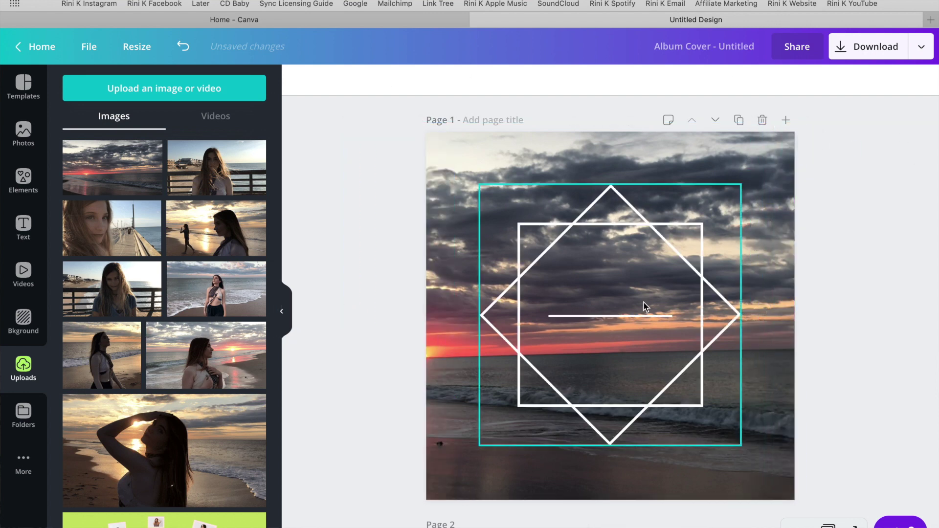
Add the XOXO font combination to page 1 and place it just above the horizontal line.
{"action": "scroll", "coordinate": [233, 245], "scroll_direction": "down", "scroll_amount": 10}
{"action": "scroll", "coordinate": [196, 220], "scroll_direction": "up", "scroll_amount": 10}
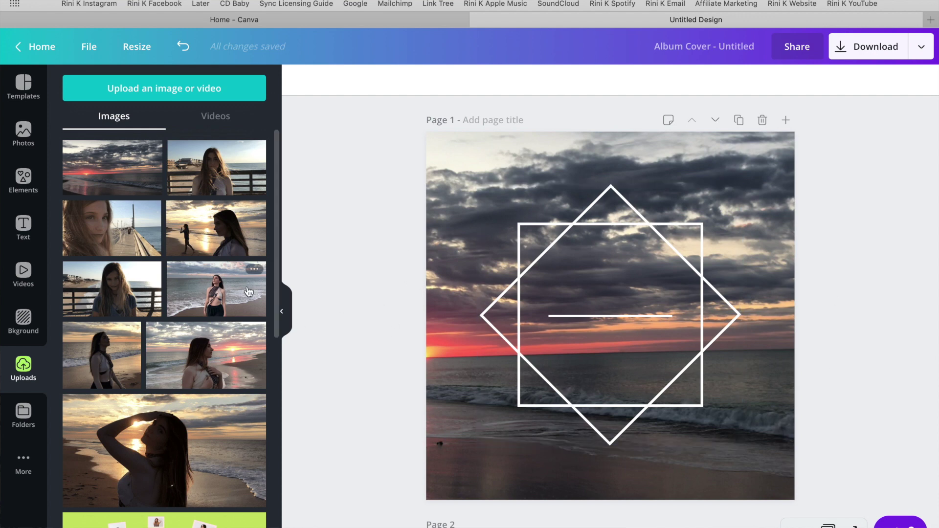
{"action": "left_click", "coordinate": [24, 229]}
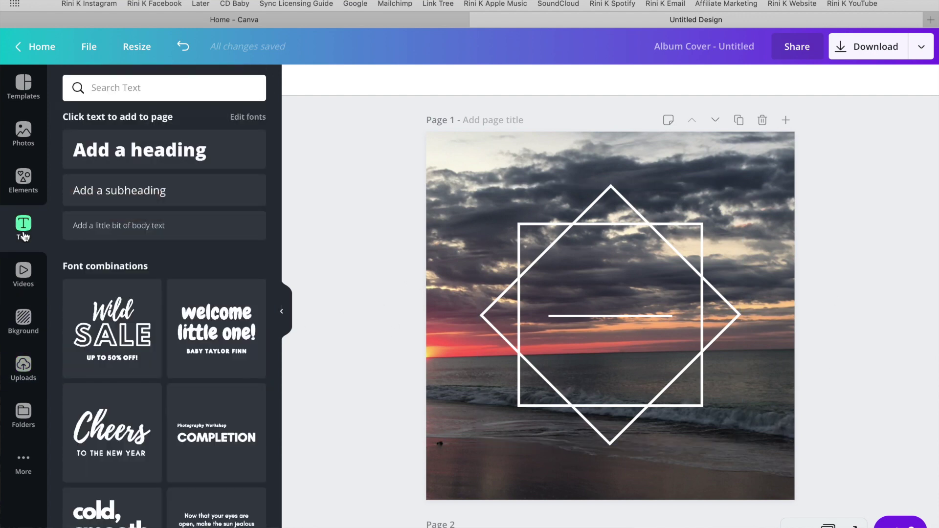
{"action": "scroll", "coordinate": [176, 337], "scroll_direction": "down", "scroll_amount": 10}
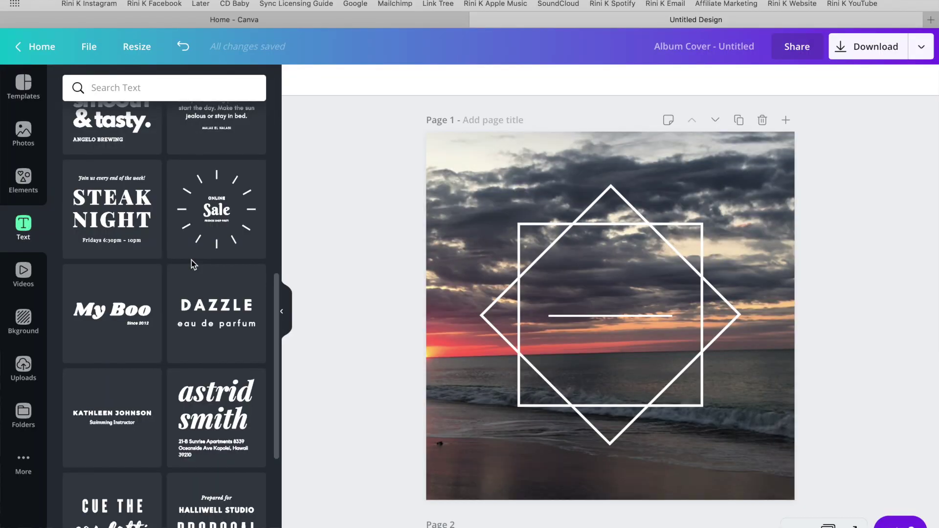
{"action": "scroll", "coordinate": [192, 261], "scroll_direction": "down", "scroll_amount": 3}
{"action": "scroll", "coordinate": [192, 264], "scroll_direction": "down", "scroll_amount": 5}
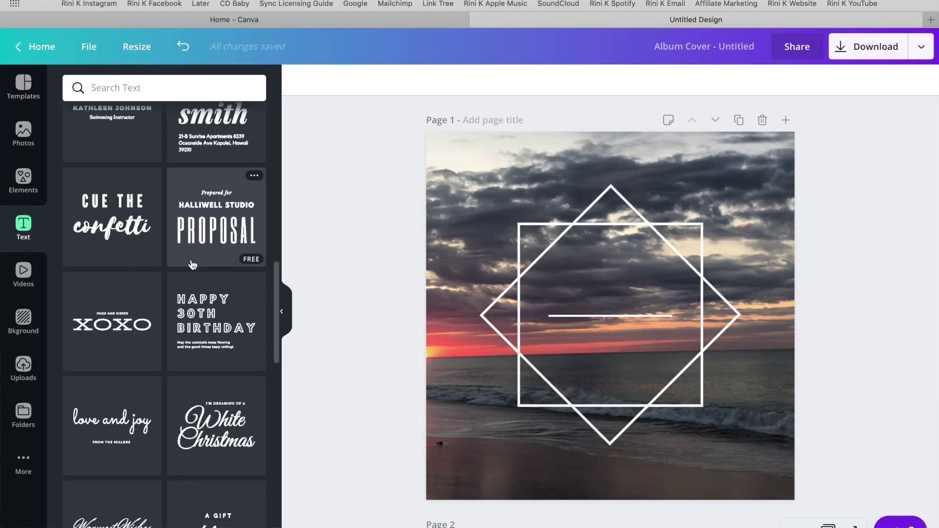
{"action": "scroll", "coordinate": [192, 265], "scroll_direction": "down", "scroll_amount": 5}
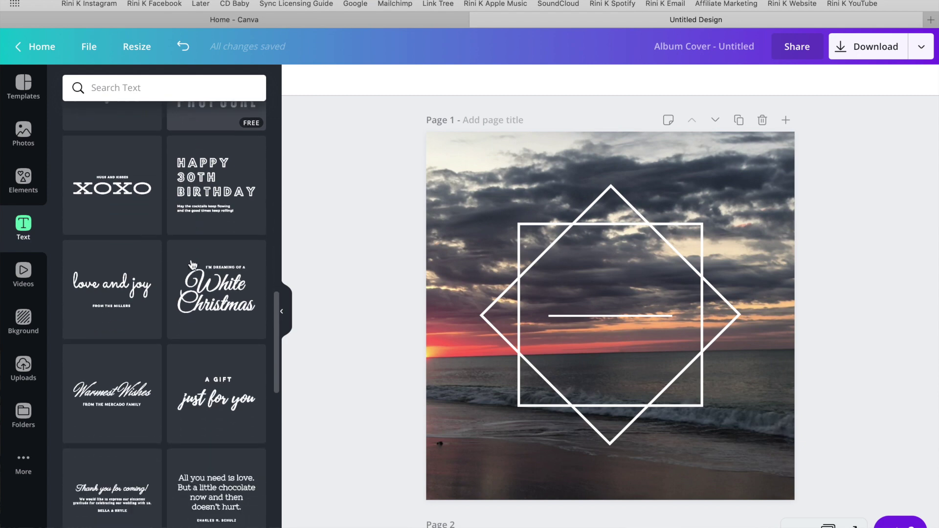
{"action": "scroll", "coordinate": [181, 266], "scroll_direction": "up", "scroll_amount": 3}
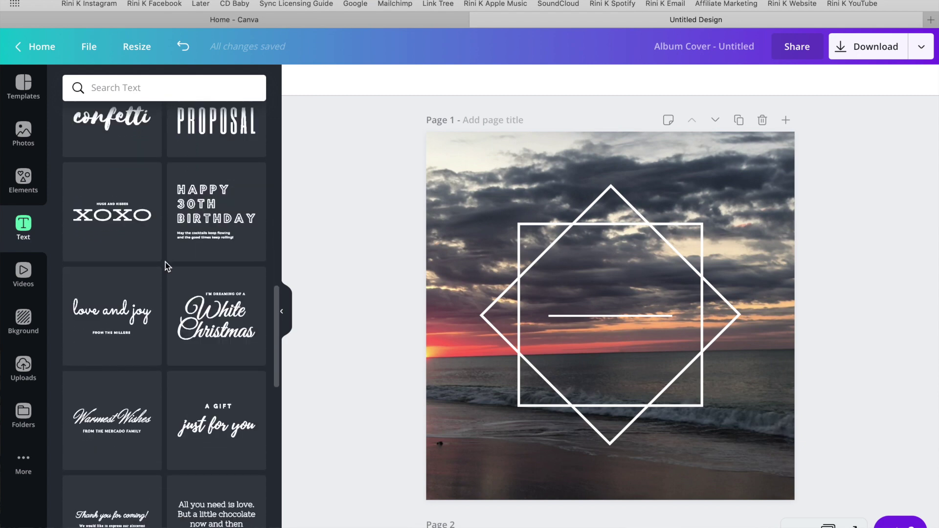
{"action": "left_click", "coordinate": [118, 215]}
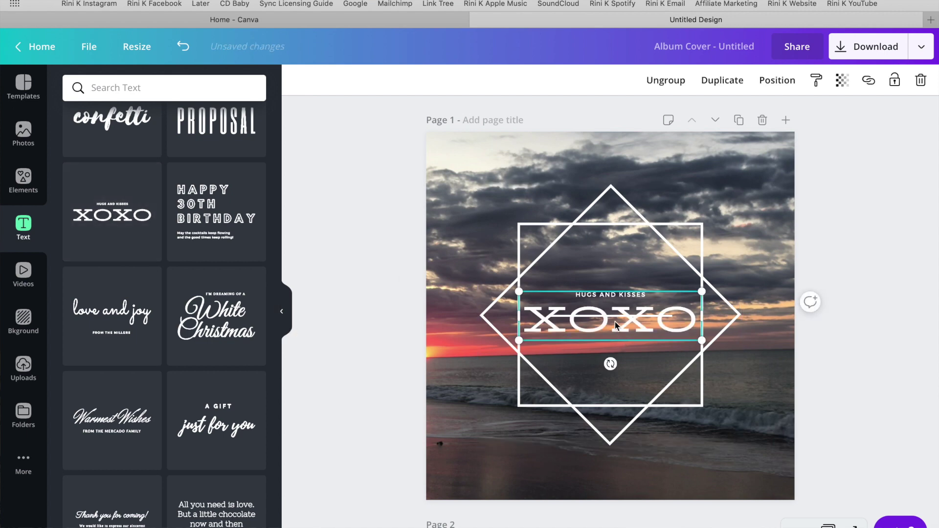
{"action": "left_click_drag", "start_coordinate": [616, 334], "coordinate": [616, 297]}
Clear the "HUGS AND KISSES" line and set the XOXO text to font size 96.
{"action": "left_click", "coordinate": [652, 258]}
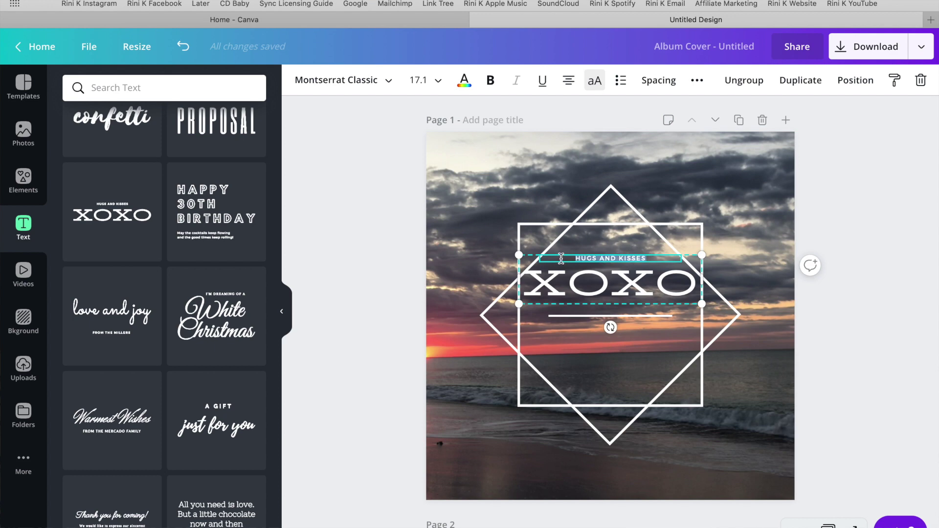
{"action": "left_click", "coordinate": [688, 283]}
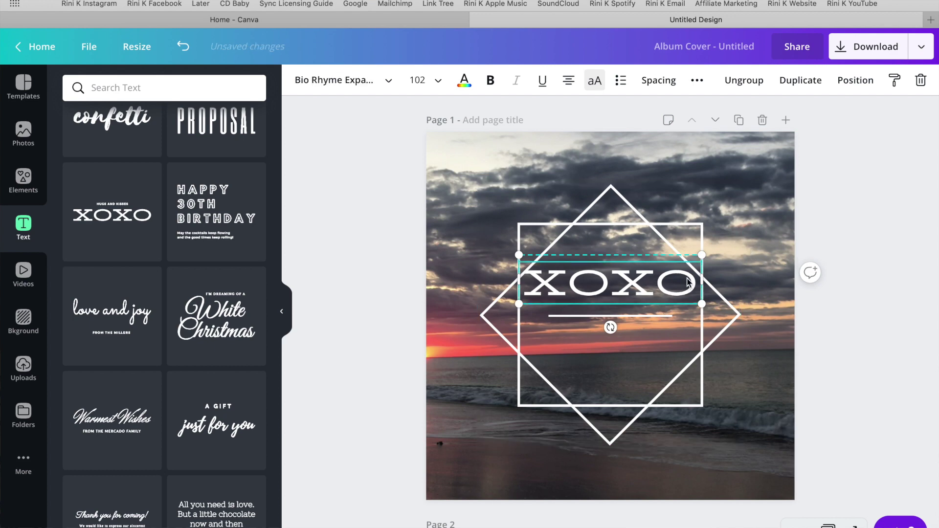
{"action": "left_click_drag", "start_coordinate": [696, 280], "coordinate": [506, 292]}
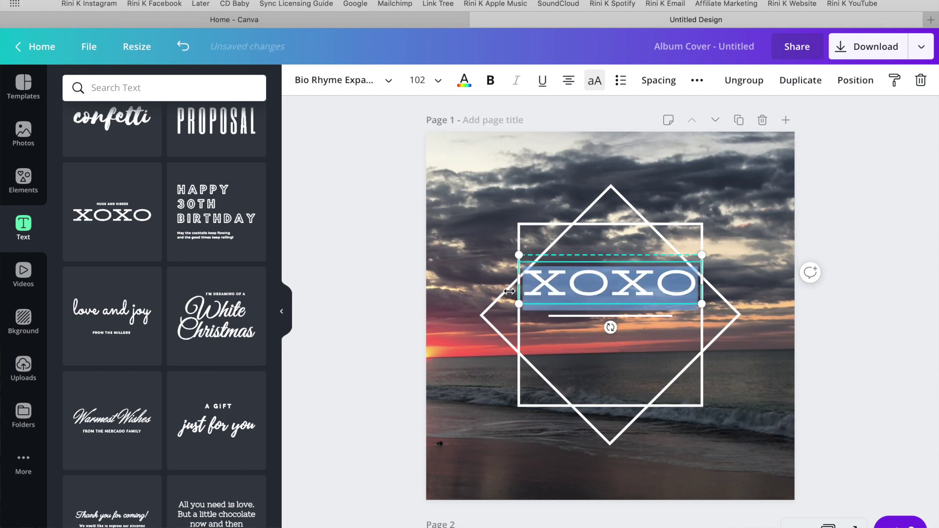
{"action": "left_click", "coordinate": [424, 77]}
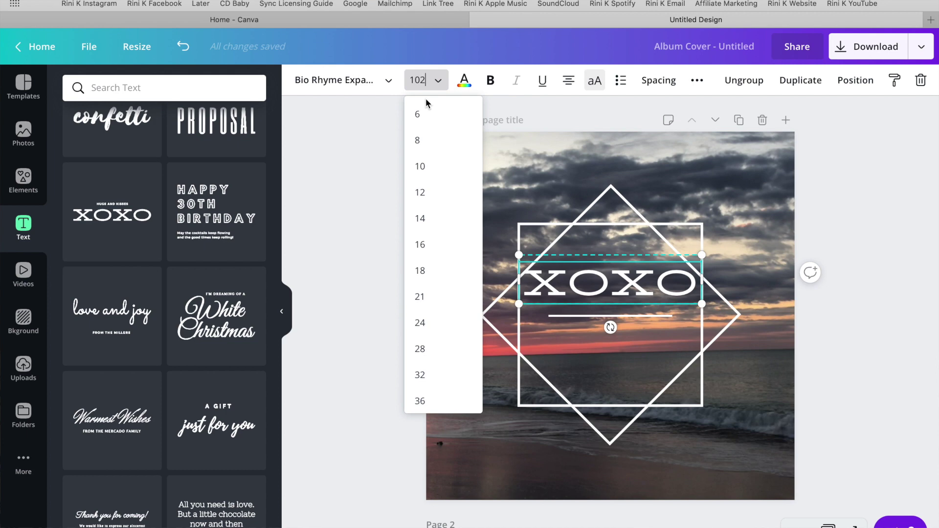
{"action": "scroll", "coordinate": [436, 206], "scroll_direction": "down", "scroll_amount": 5}
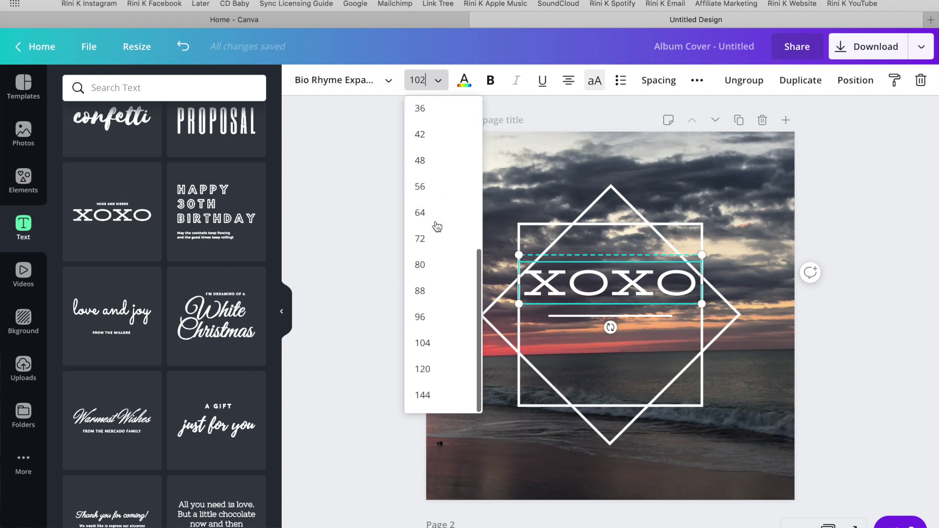
{"action": "scroll", "coordinate": [435, 220], "scroll_direction": "up", "scroll_amount": 5}
{"action": "scroll", "coordinate": [437, 222], "scroll_direction": "down", "scroll_amount": 5}
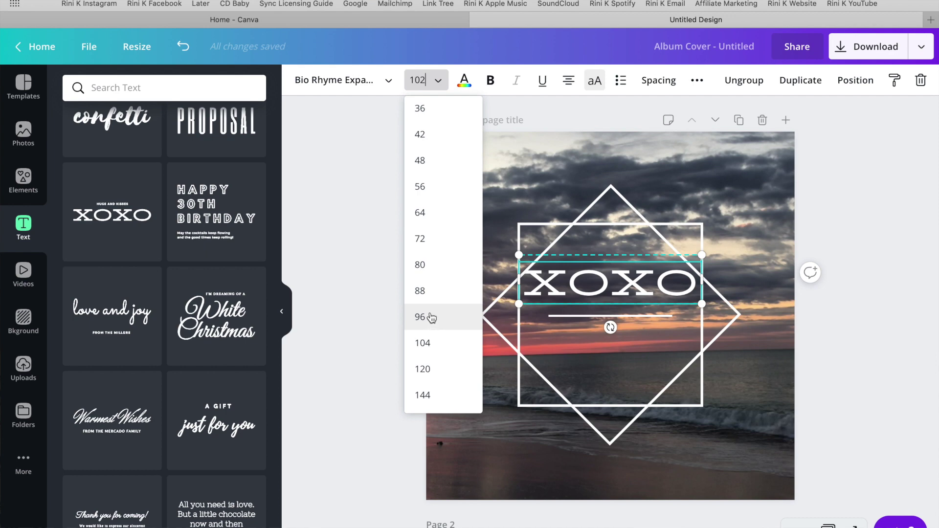
{"action": "left_click", "coordinate": [431, 317]}
Replace the XOXO text with the title "WOULD YOU TAKE ME BACK".
{"action": "left_click", "coordinate": [665, 268]}
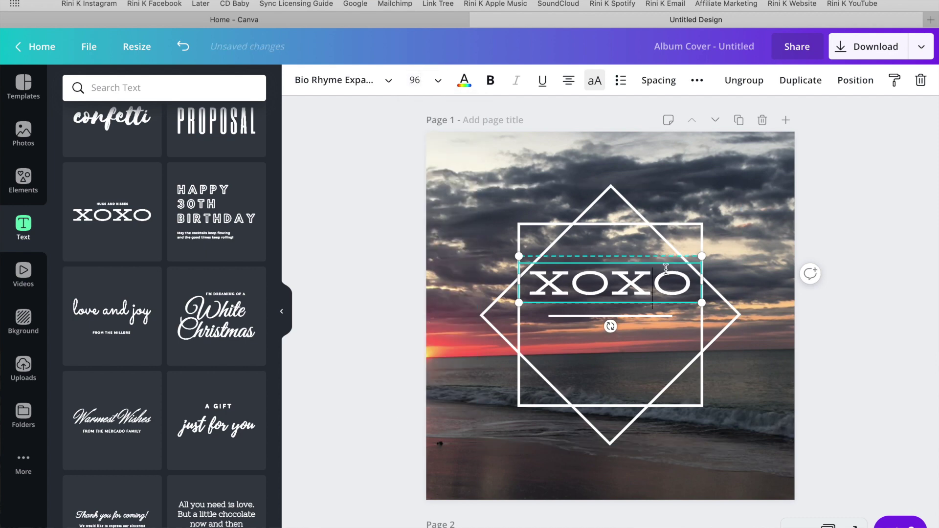
{"action": "key", "text": "BackSpace"}
{"action": "key", "text": "BackSpace"}
{"action": "key", "text": "BackSpace"}
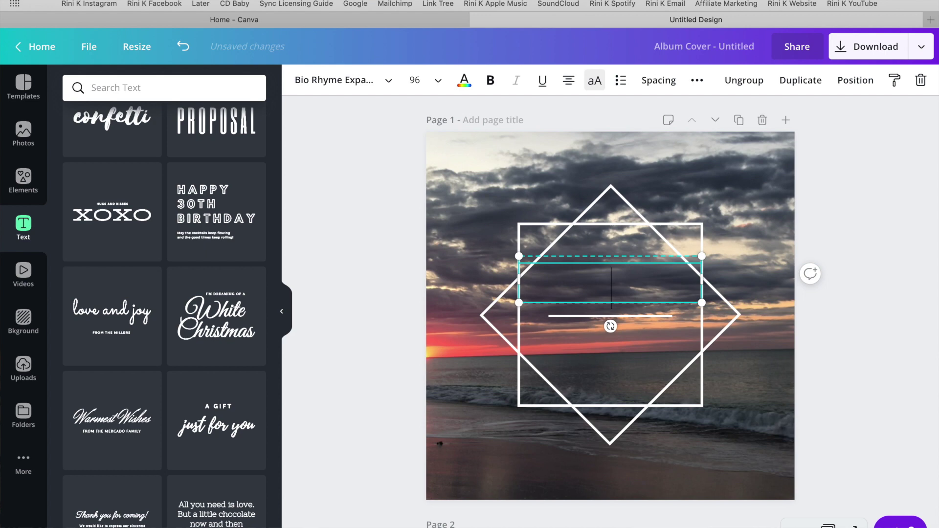
{"action": "type", "text": "WOULD YOU TAKE ME BACK"}
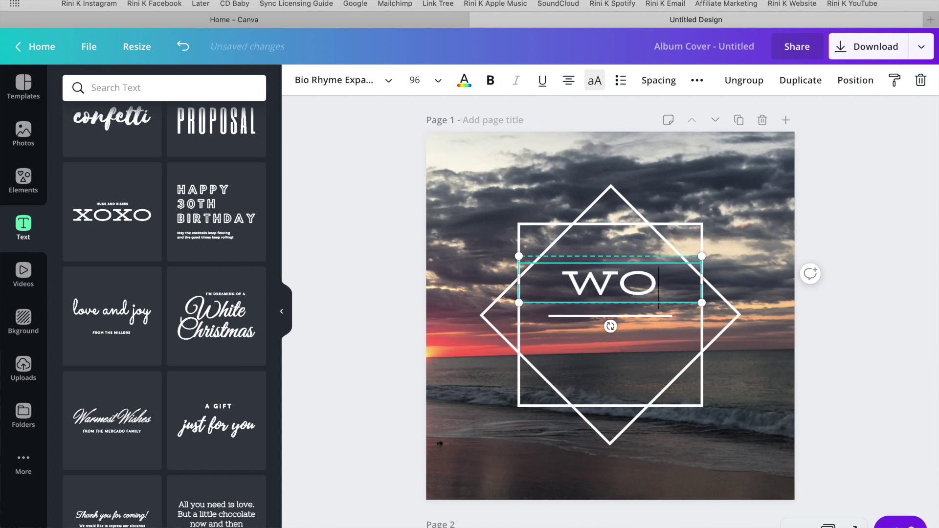
Fit the title inside the white frame on four lines at font size 55.7, with the horizontal line removed.
{"action": "left_click_drag", "start_coordinate": [586, 237], "coordinate": [520, 215]}
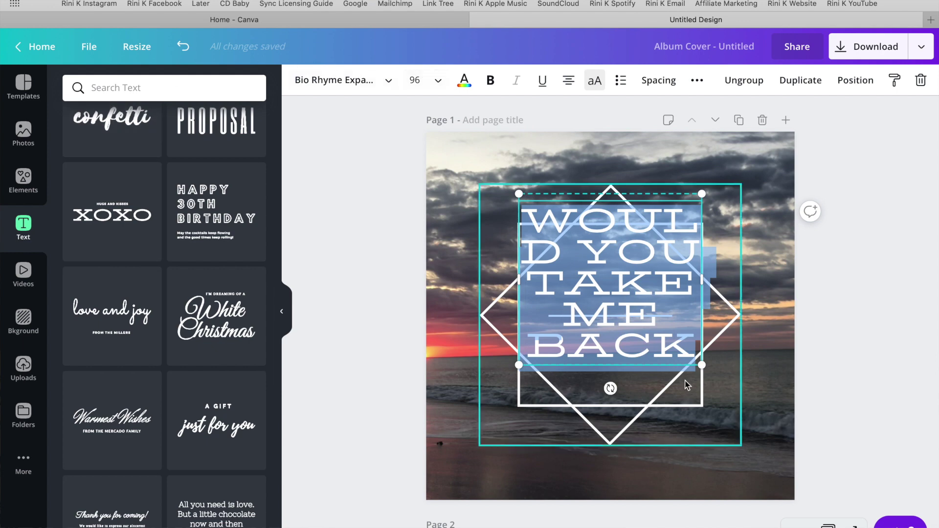
{"action": "left_click", "coordinate": [662, 346]}
{"action": "left_click_drag", "start_coordinate": [700, 364], "coordinate": [677, 342]}
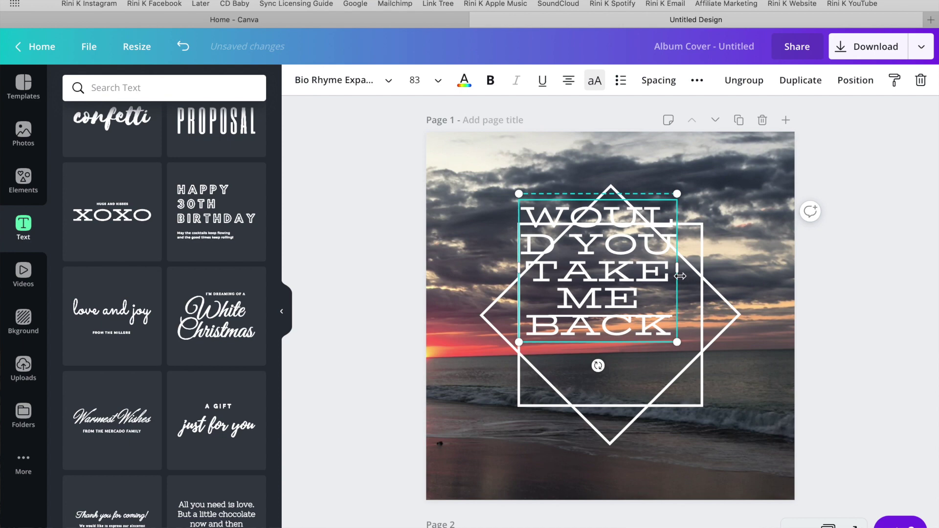
{"action": "left_click_drag", "start_coordinate": [677, 268], "coordinate": [753, 266]}
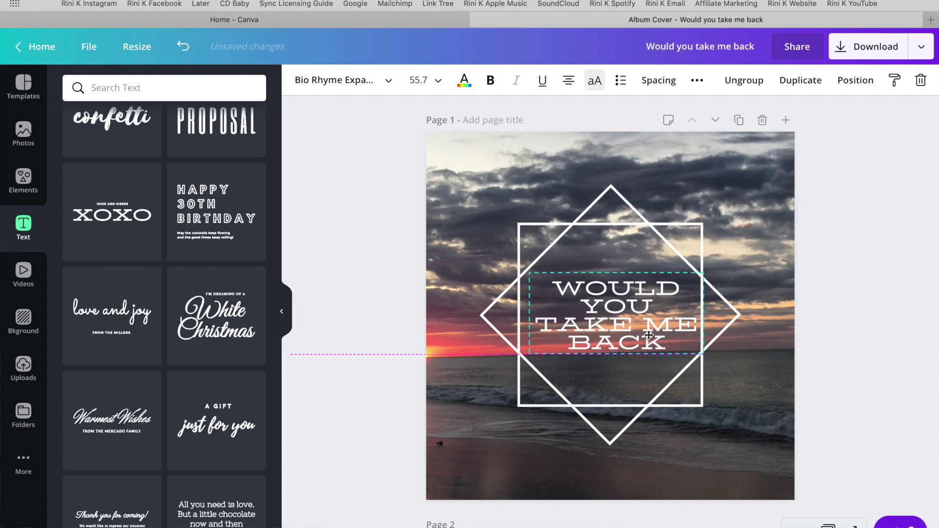
{"action": "left_click_drag", "start_coordinate": [650, 334], "coordinate": [645, 337]}
{"action": "left_click", "coordinate": [852, 227]}
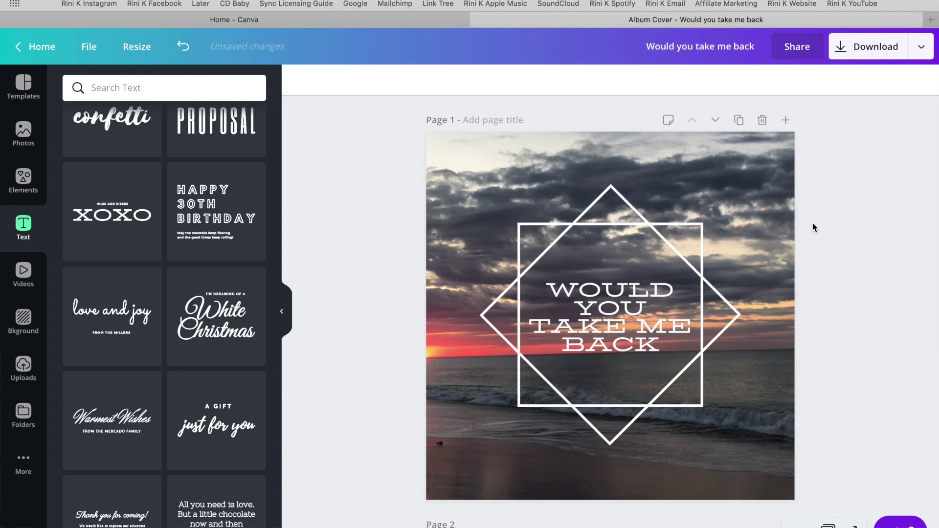
Add the serif "Nuptials" font combination to page 1 and place it below the white frame.
{"action": "scroll", "coordinate": [790, 275], "scroll_direction": "down", "scroll_amount": 2}
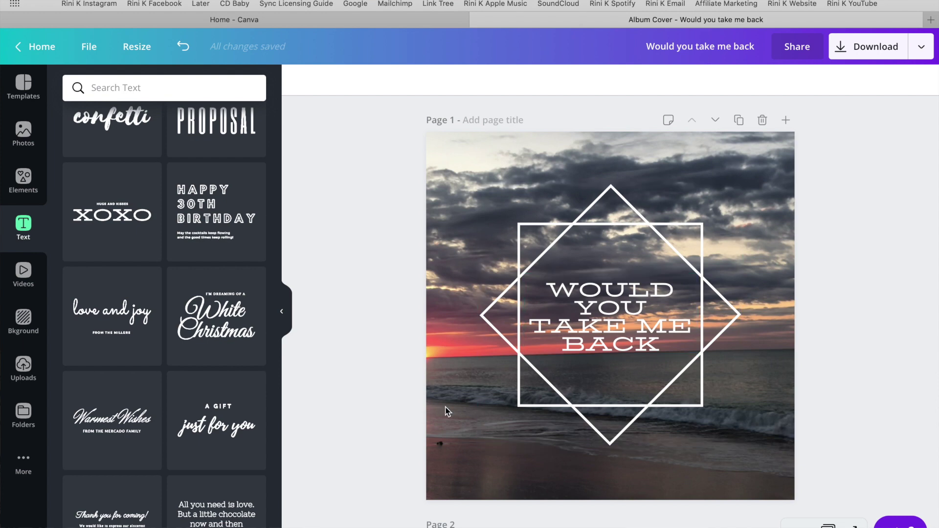
{"action": "scroll", "coordinate": [138, 441], "scroll_direction": "down", "scroll_amount": 5}
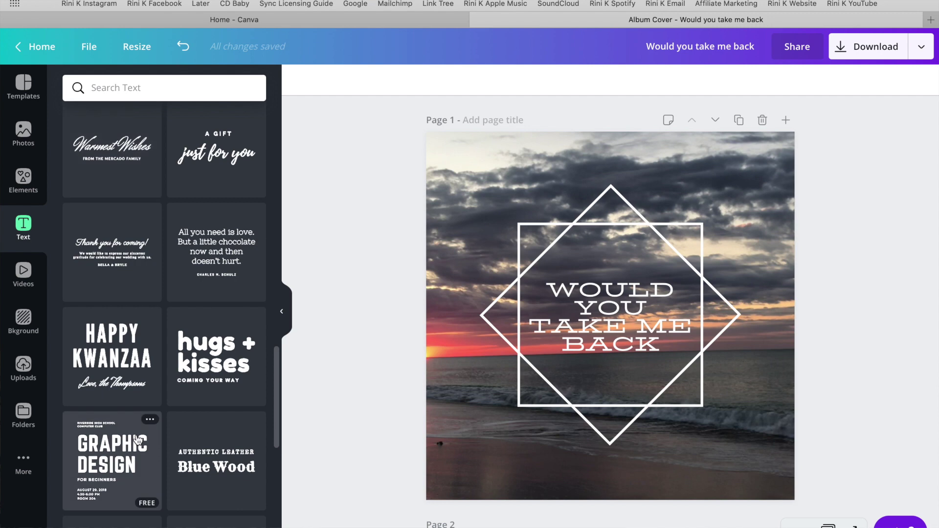
{"action": "scroll", "coordinate": [138, 440], "scroll_direction": "down", "scroll_amount": 7}
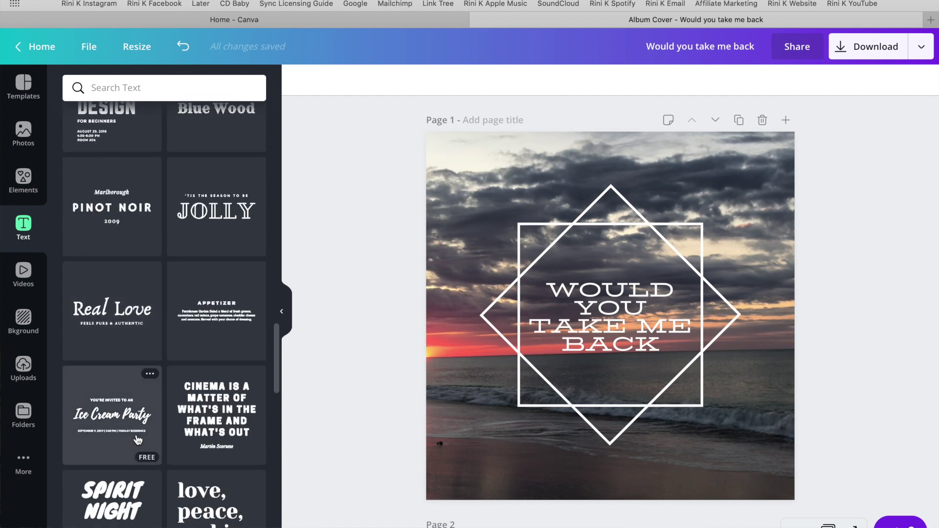
{"action": "scroll", "coordinate": [138, 441], "scroll_direction": "down", "scroll_amount": 8}
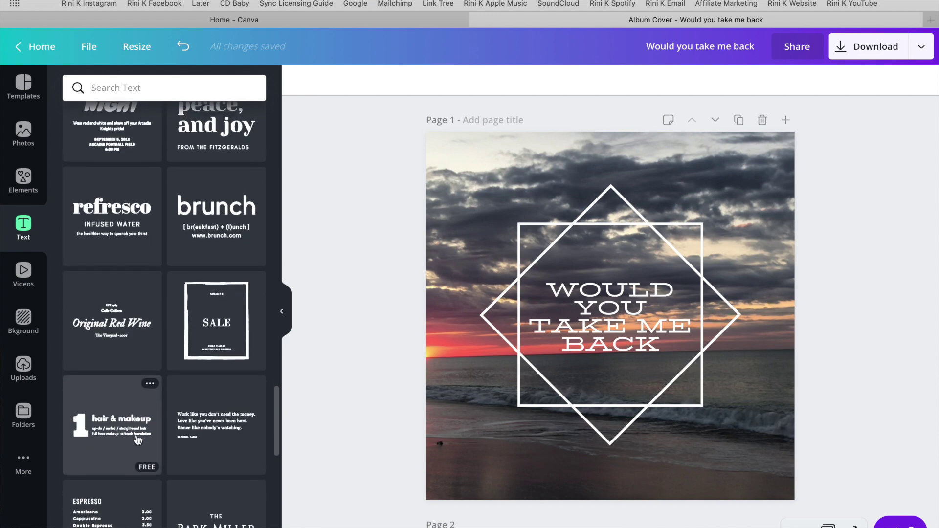
{"action": "scroll", "coordinate": [138, 441], "scroll_direction": "down", "scroll_amount": 4}
{"action": "scroll", "coordinate": [138, 440], "scroll_direction": "down", "scroll_amount": 1}
{"action": "left_click", "coordinate": [235, 304]}
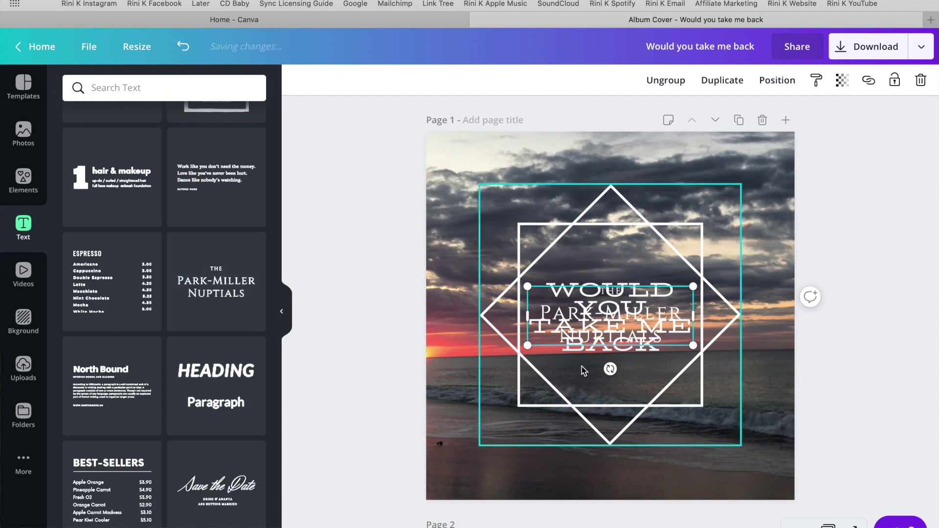
{"action": "left_click_drag", "start_coordinate": [610, 343], "coordinate": [603, 485]}
Clear the "THE" line and replace the large placeholder text below the frame with the artist's name.
{"action": "left_click", "coordinate": [631, 442]}
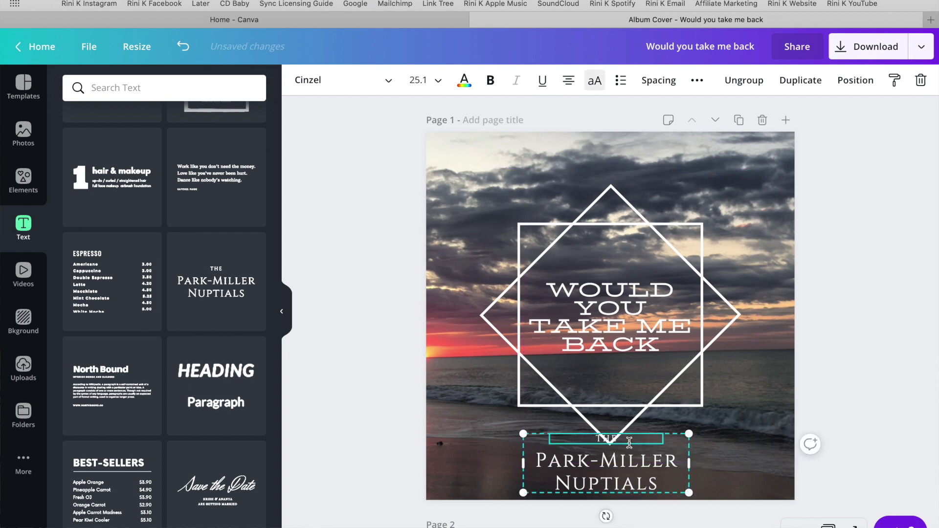
{"action": "key", "text": "BackSpace"}
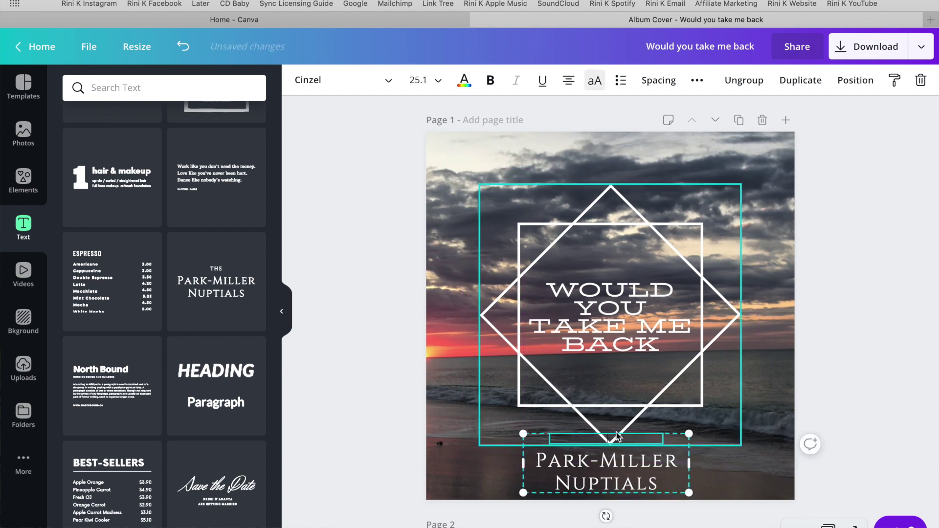
{"action": "left_click", "coordinate": [653, 486]}
{"action": "left_click_drag", "start_coordinate": [664, 481], "coordinate": [555, 462]}
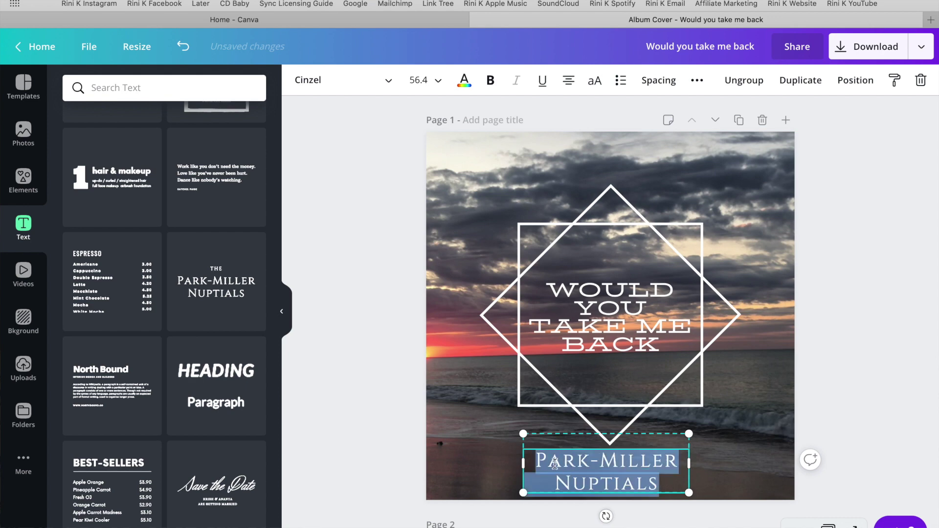
{"action": "key", "text": "BackSpace"}
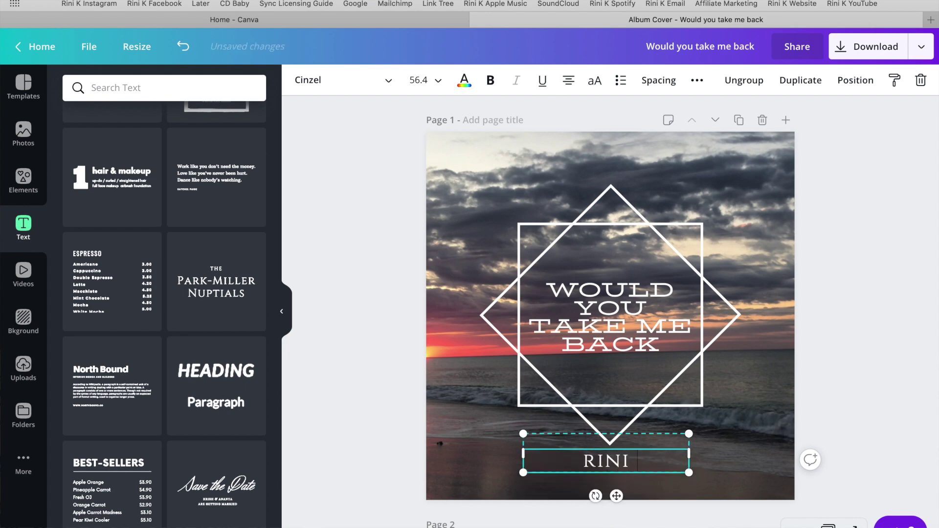
{"action": "left_click", "coordinate": [879, 374]}
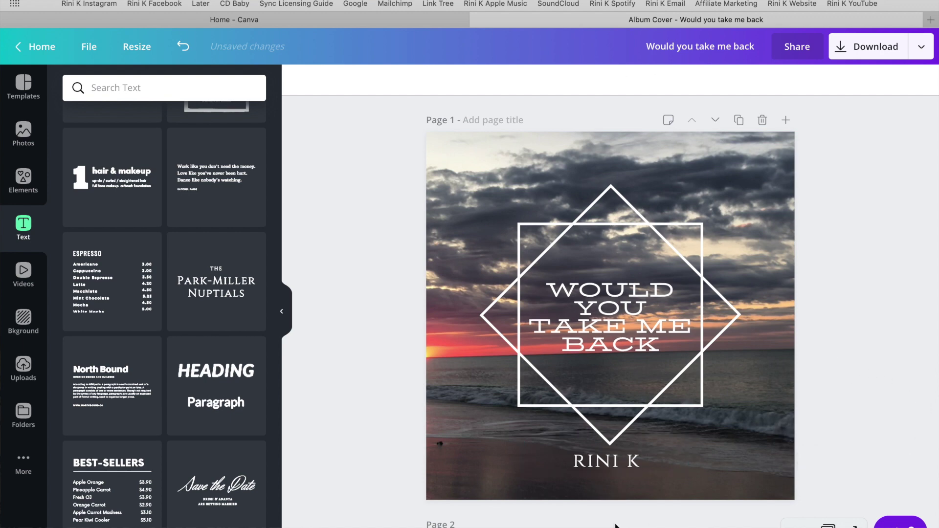
Move the artist's name slightly down so it is centred beneath the diamond's lower tip.
{"action": "left_click", "coordinate": [613, 467]}
{"action": "left_click_drag", "start_coordinate": [615, 460], "coordinate": [619, 473]}
{"action": "left_click", "coordinate": [912, 310]}
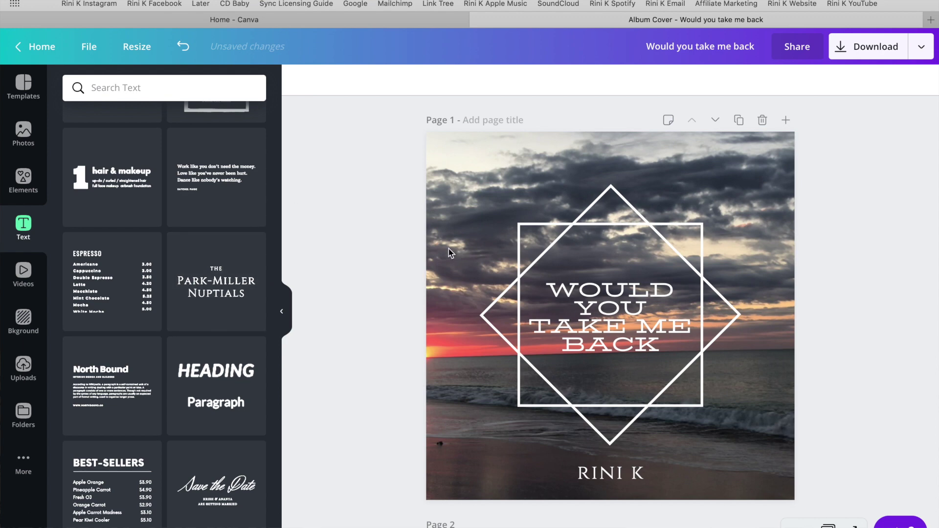
{"action": "scroll", "coordinate": [385, 262], "scroll_direction": "down", "scroll_amount": 5}
{"action": "scroll", "coordinate": [385, 262], "scroll_direction": "up", "scroll_amount": 5}
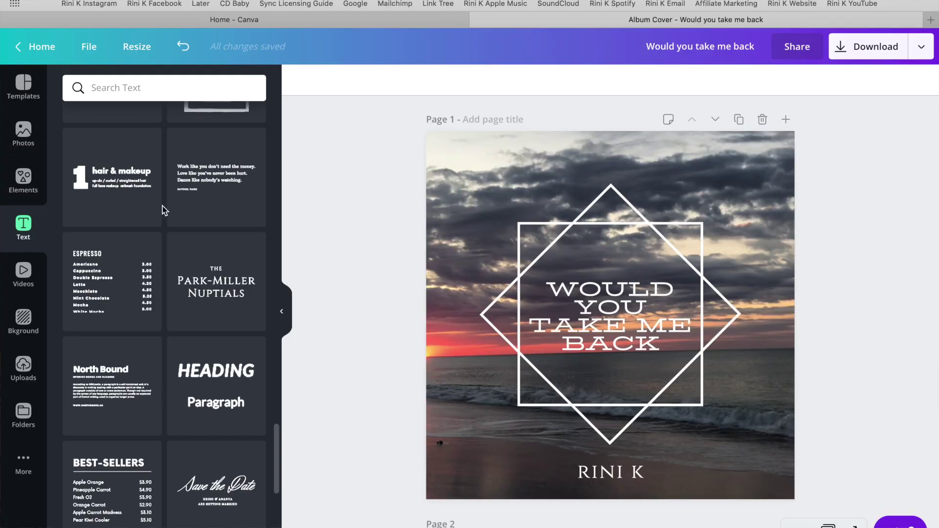
{"action": "scroll", "coordinate": [162, 209], "scroll_direction": "up", "scroll_amount": 10}
{"action": "scroll", "coordinate": [162, 209], "scroll_direction": "up", "scroll_amount": 6}
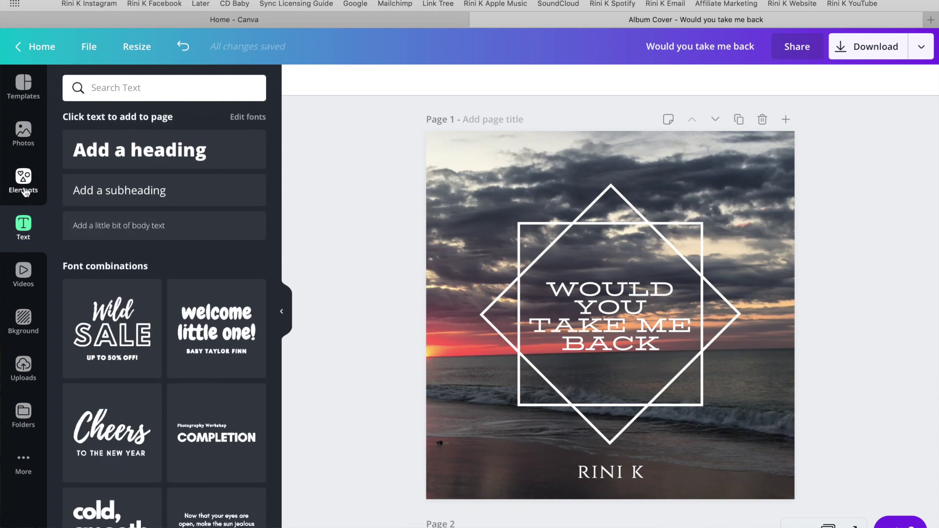
Search the elements for "heart" and add the thin swirl divider with a heart in its middle to page 1.
{"action": "left_click", "coordinate": [24, 191]}
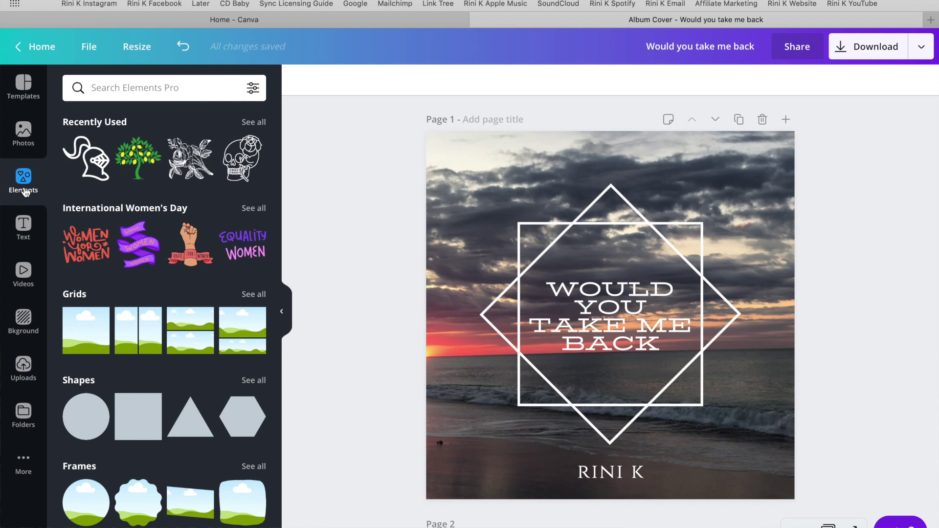
{"action": "left_click", "coordinate": [213, 98]}
{"action": "type", "text": "heart"}
{"action": "key", "text": "Return"}
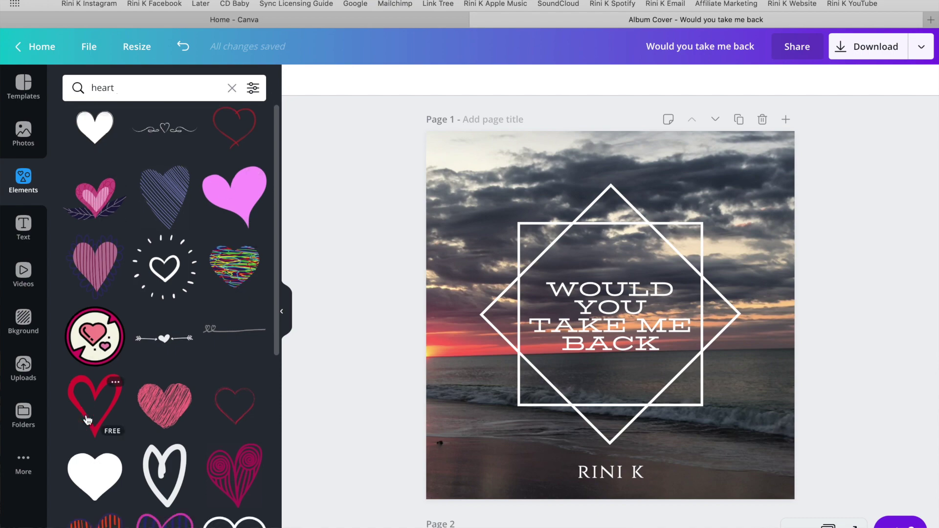
{"action": "scroll", "coordinate": [87, 420], "scroll_direction": "down", "scroll_amount": 10}
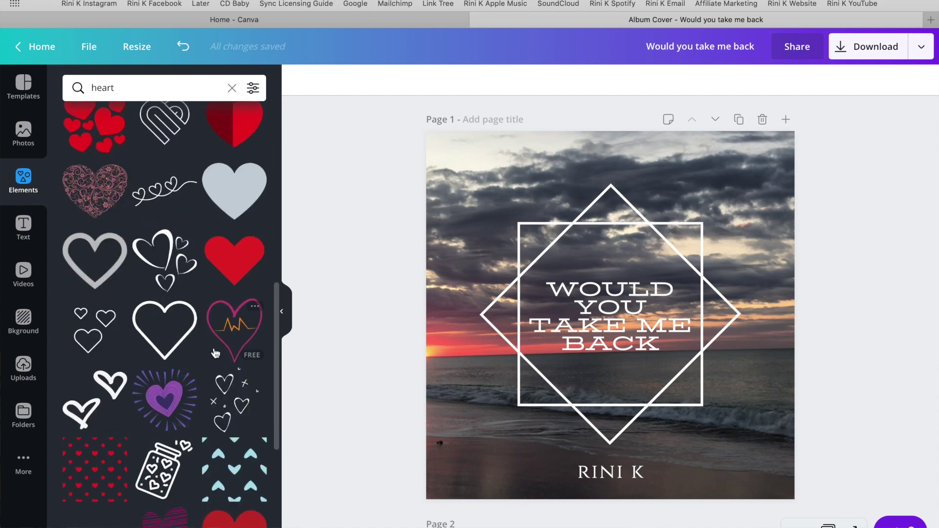
{"action": "scroll", "coordinate": [147, 382], "scroll_direction": "up", "scroll_amount": 10}
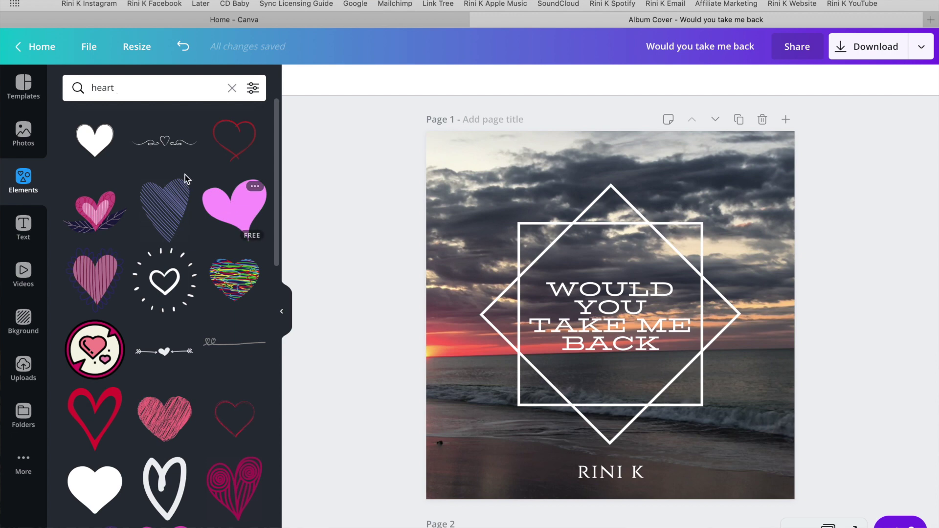
{"action": "left_click", "coordinate": [169, 128]}
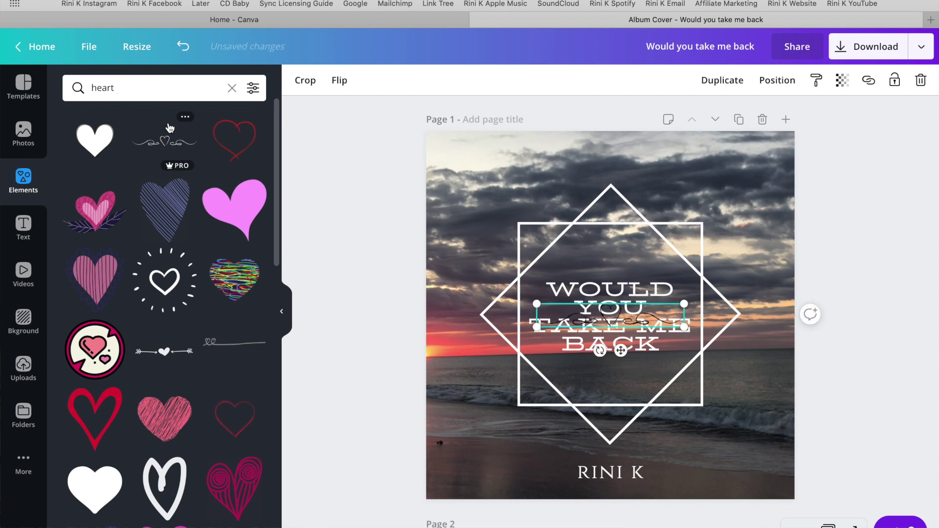
Move the heart divider from the title to the sky above the diamond's upper tip.
{"action": "left_click_drag", "start_coordinate": [610, 318], "coordinate": [618, 328]}
{"action": "left_click", "coordinate": [618, 327]}
{"action": "left_click", "coordinate": [617, 328]}
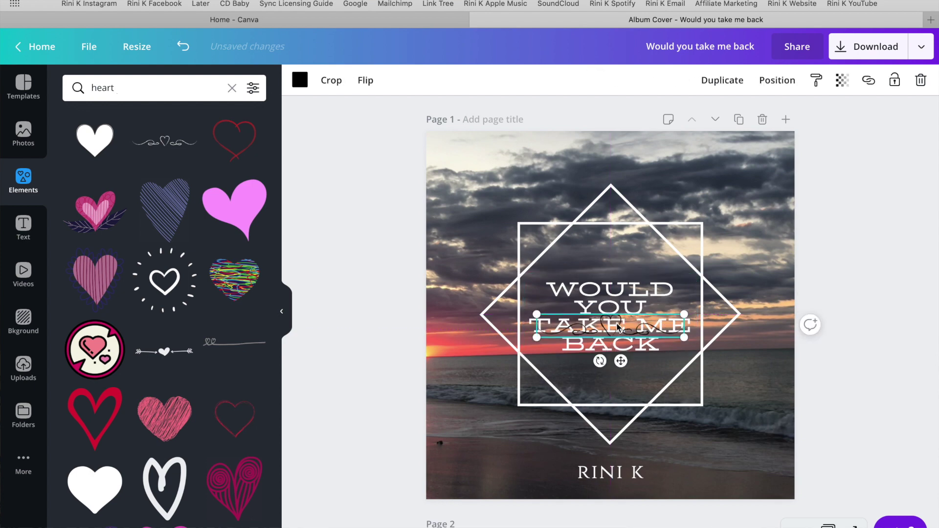
{"action": "left_click_drag", "start_coordinate": [618, 321], "coordinate": [624, 164]}
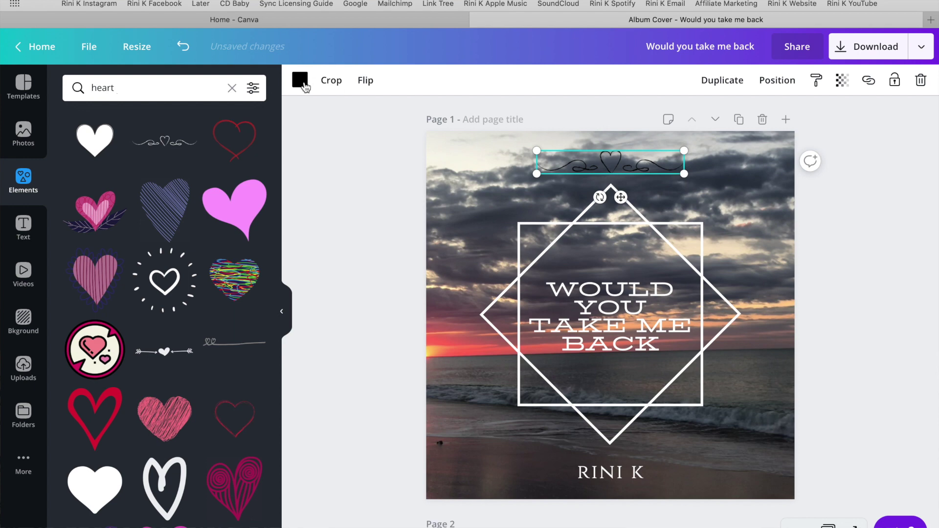
Recolour the heart divider from the document colours to white and deselect it.
{"action": "left_click", "coordinate": [301, 82]}
{"action": "left_click", "coordinate": [301, 82]}
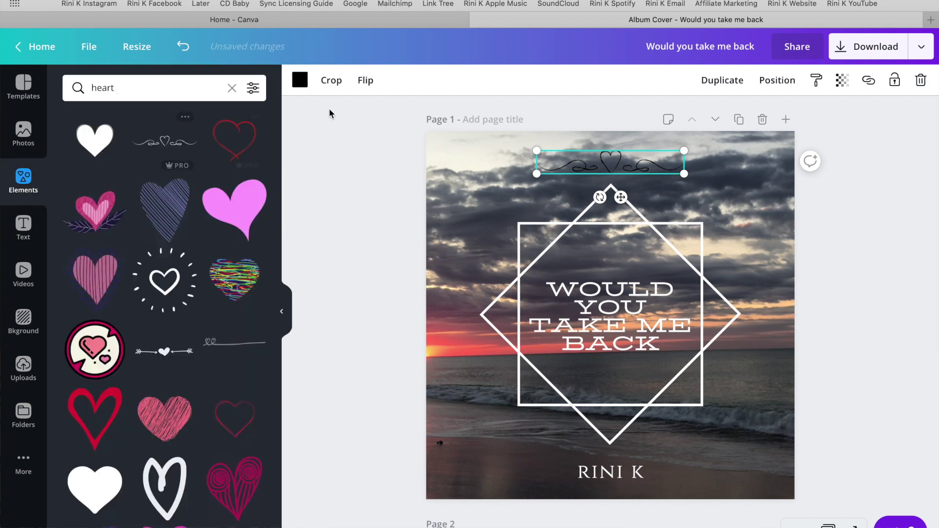
{"action": "left_click", "coordinate": [302, 79]}
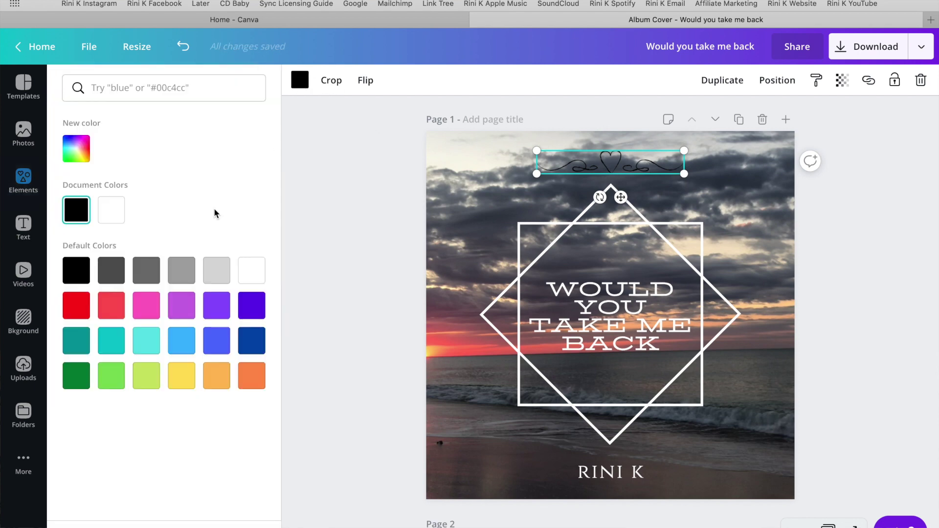
{"action": "left_click", "coordinate": [112, 206]}
{"action": "left_click", "coordinate": [882, 140]}
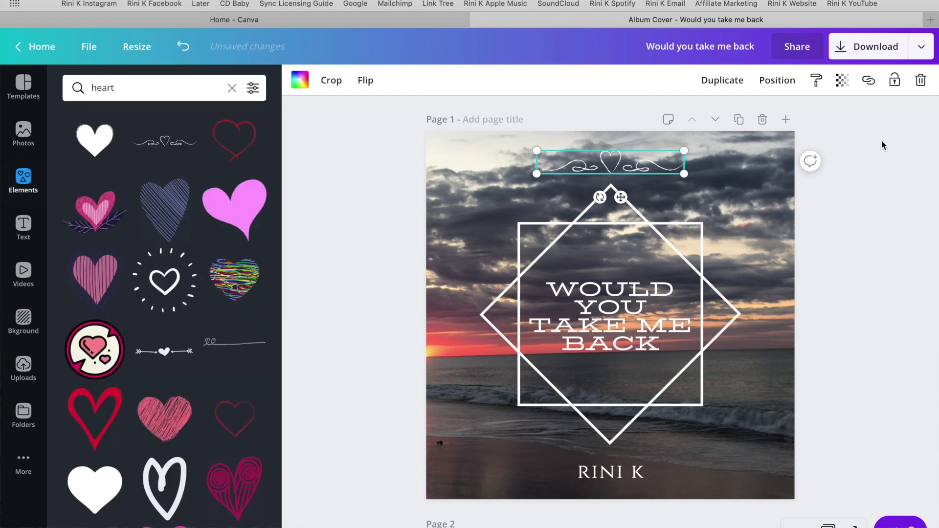
{"action": "left_click", "coordinate": [879, 140]}
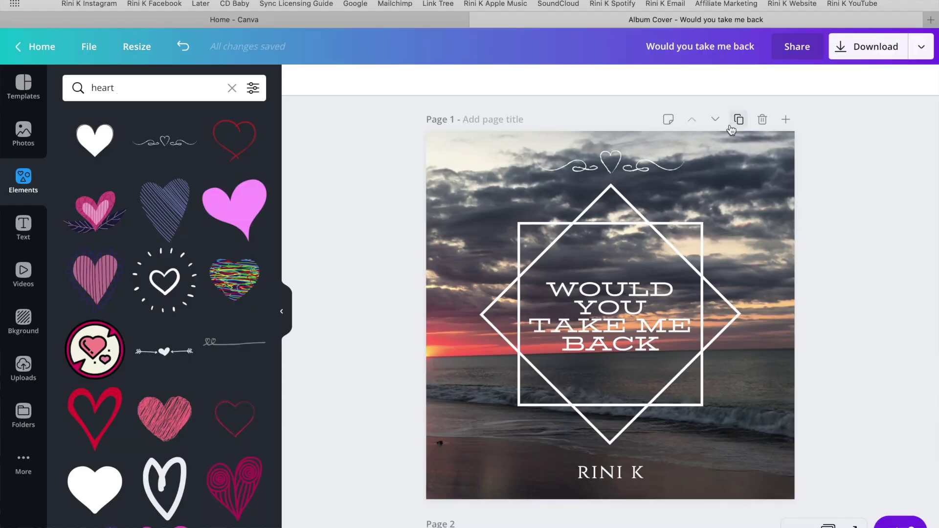
Duplicate page 1 and remove the copy again, leaving the blank page as page 2.
{"action": "left_click", "coordinate": [736, 121]}
{"action": "scroll", "coordinate": [868, 276], "scroll_direction": "down", "scroll_amount": 5}
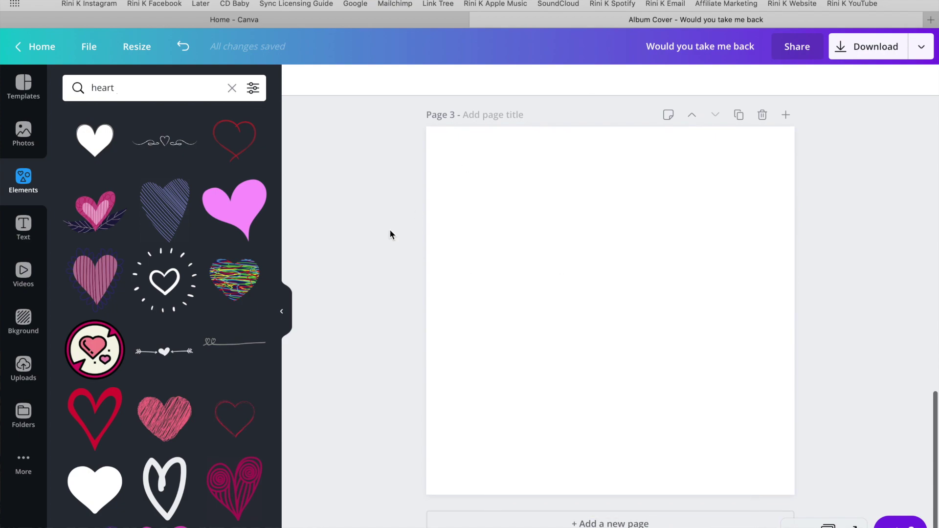
{"action": "scroll", "coordinate": [383, 209], "scroll_direction": "up", "scroll_amount": 15}
{"action": "scroll", "coordinate": [382, 210], "scroll_direction": "down", "scroll_amount": 9}
{"action": "scroll", "coordinate": [383, 210], "scroll_direction": "up", "scroll_amount": 1}
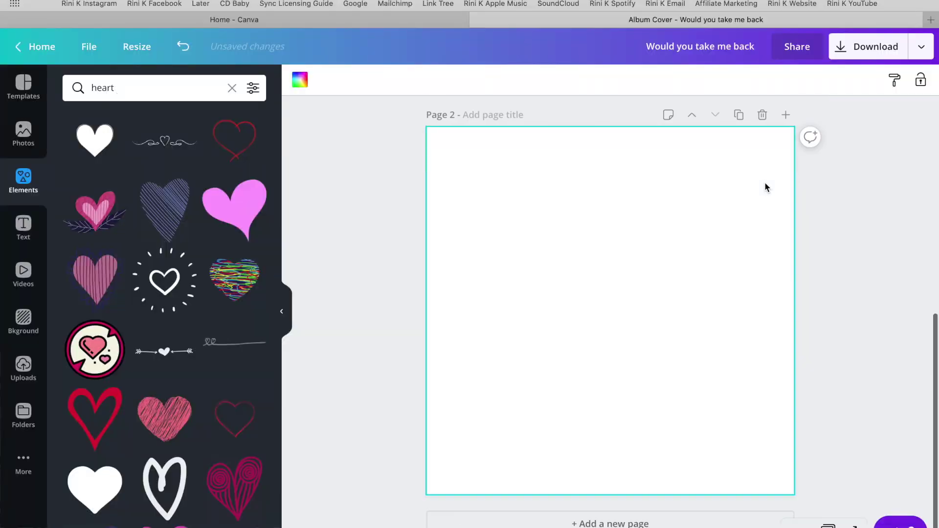
{"action": "scroll", "coordinate": [766, 185], "scroll_direction": "up", "scroll_amount": 8}
{"action": "scroll", "coordinate": [766, 188], "scroll_direction": "down", "scroll_amount": 8}
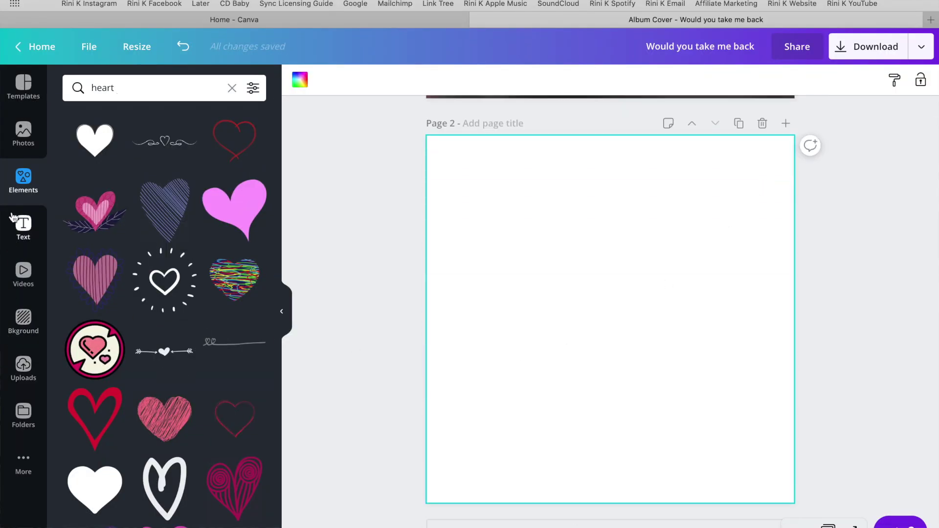
Search the photos for "city" and add the black-and-white skyline photo with the pale sky to page 2.
{"action": "left_click", "coordinate": [28, 142]}
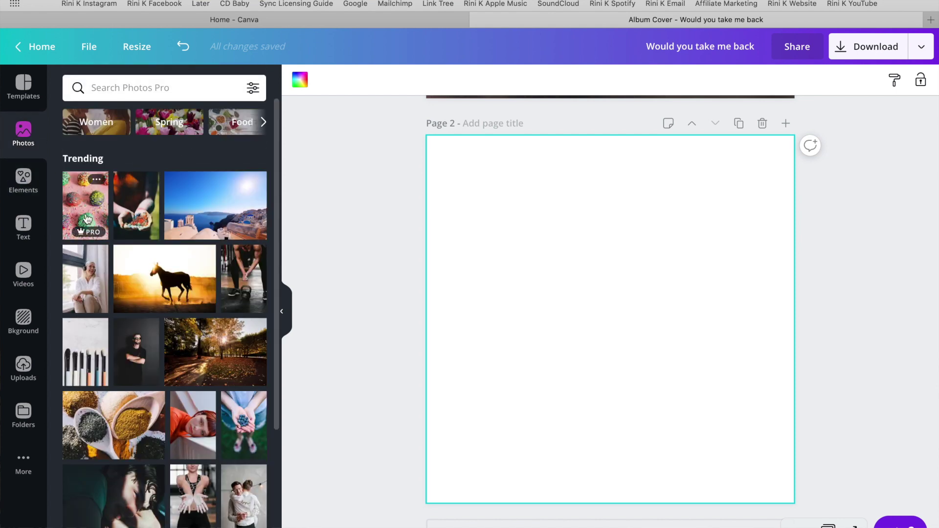
{"action": "type", "text": "city"}
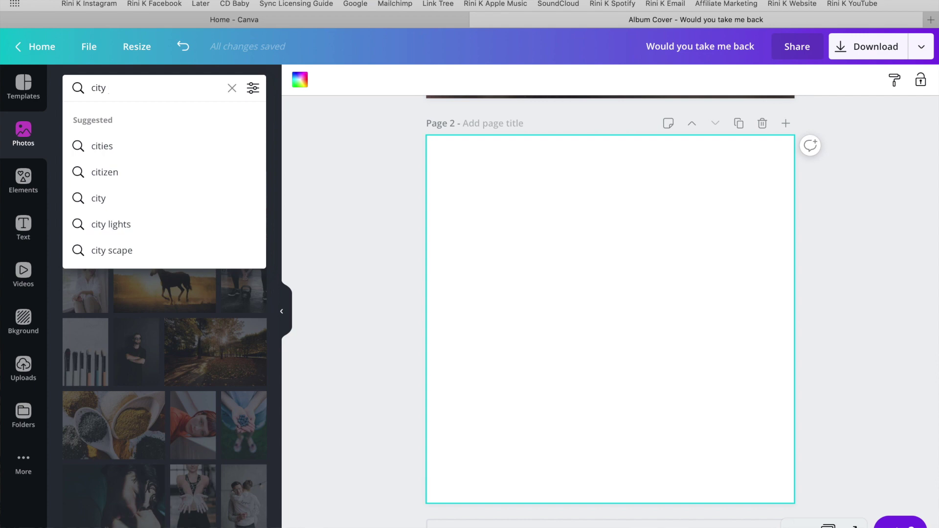
{"action": "key", "text": "Return"}
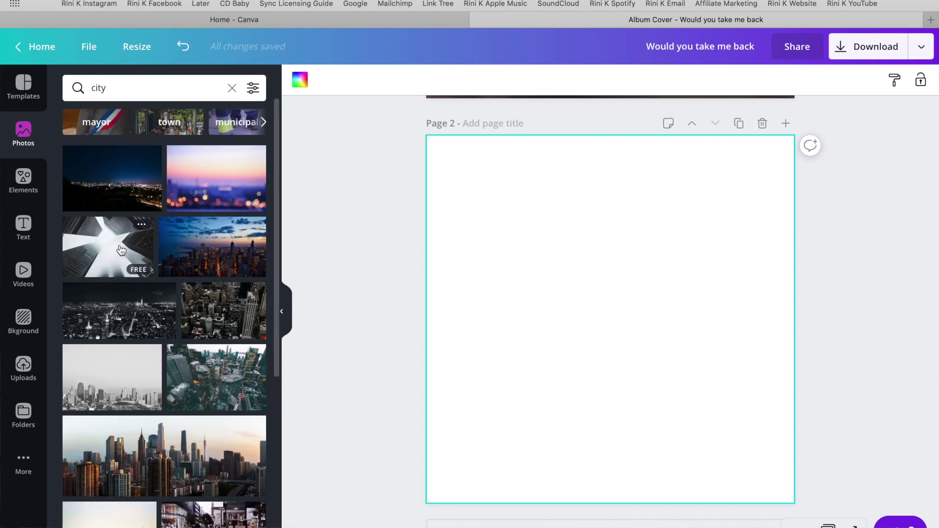
{"action": "scroll", "coordinate": [196, 318], "scroll_direction": "down", "scroll_amount": 5}
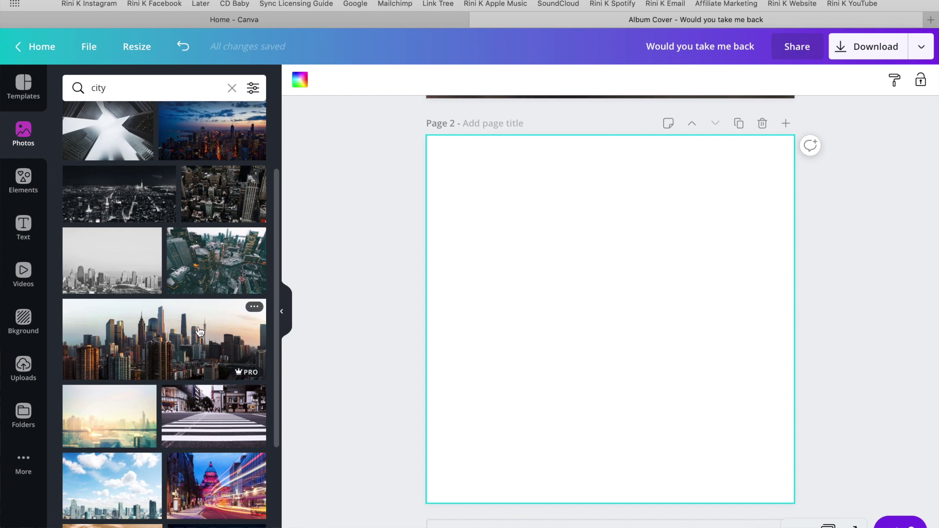
{"action": "left_click", "coordinate": [137, 284]}
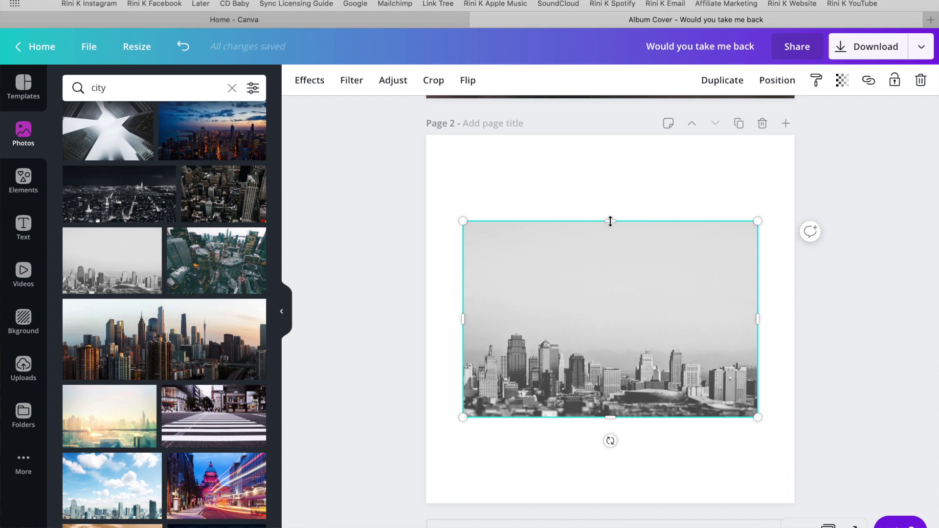
Stretch the skyline photo on all four sides until it fills page 2.
{"action": "left_click_drag", "start_coordinate": [609, 152], "coordinate": [609, 128]}
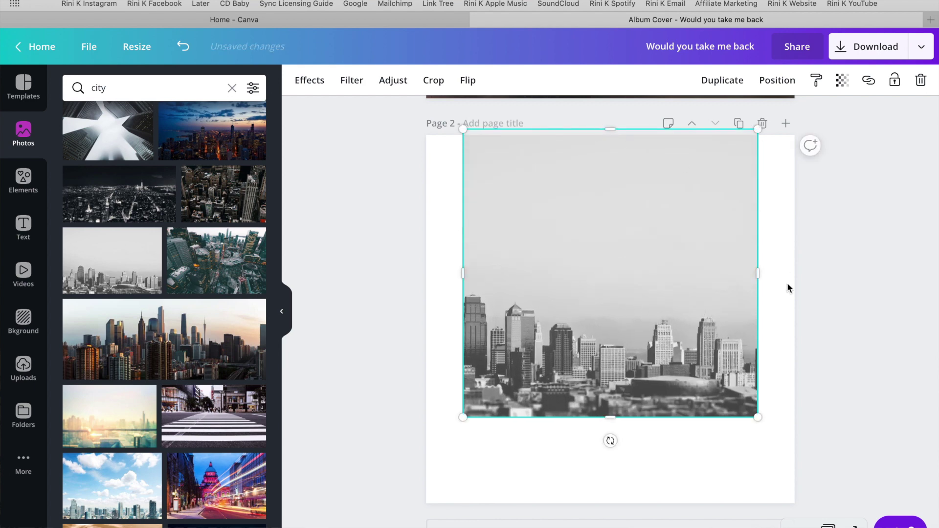
{"action": "left_click_drag", "start_coordinate": [772, 279], "coordinate": [800, 279]}
{"action": "left_click_drag", "start_coordinate": [463, 271], "coordinate": [417, 272]}
{"action": "left_click_drag", "start_coordinate": [620, 417], "coordinate": [635, 506]}
{"action": "left_click", "coordinate": [925, 285]}
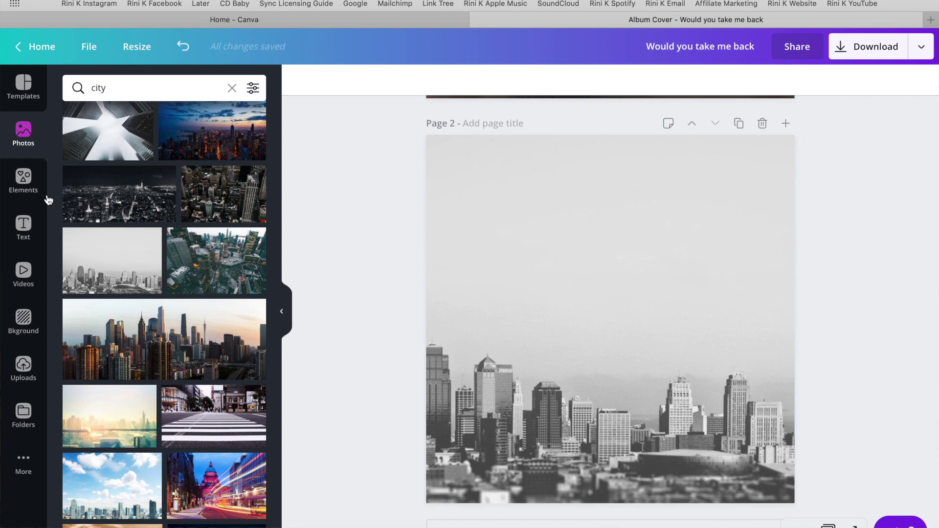
Add the purple-to-pink gradient brush stroke from the Gradients elements to page 2.
{"action": "left_click", "coordinate": [16, 224]}
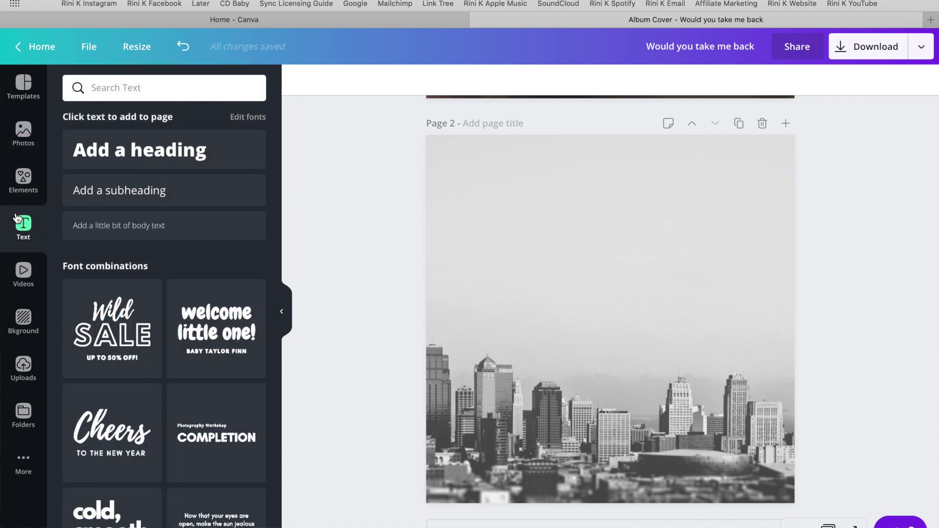
{"action": "left_click", "coordinate": [23, 178]}
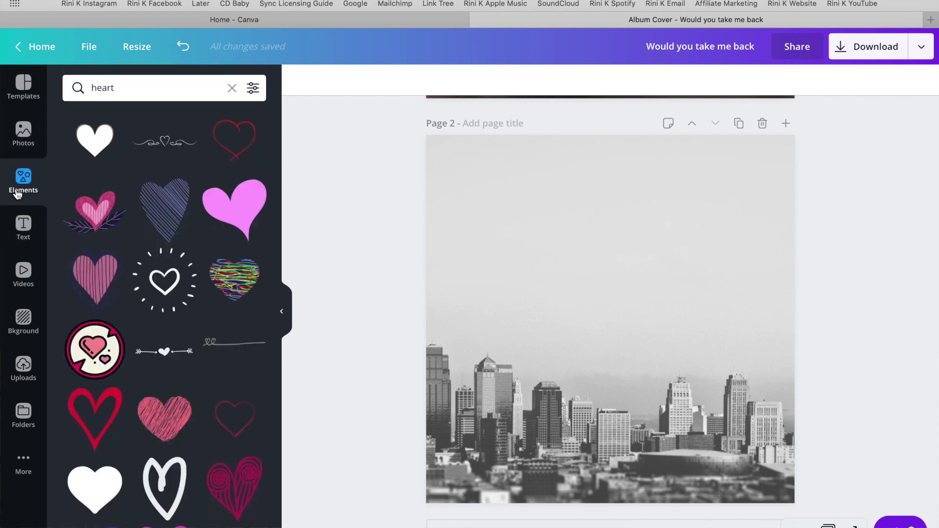
{"action": "left_click", "coordinate": [230, 90]}
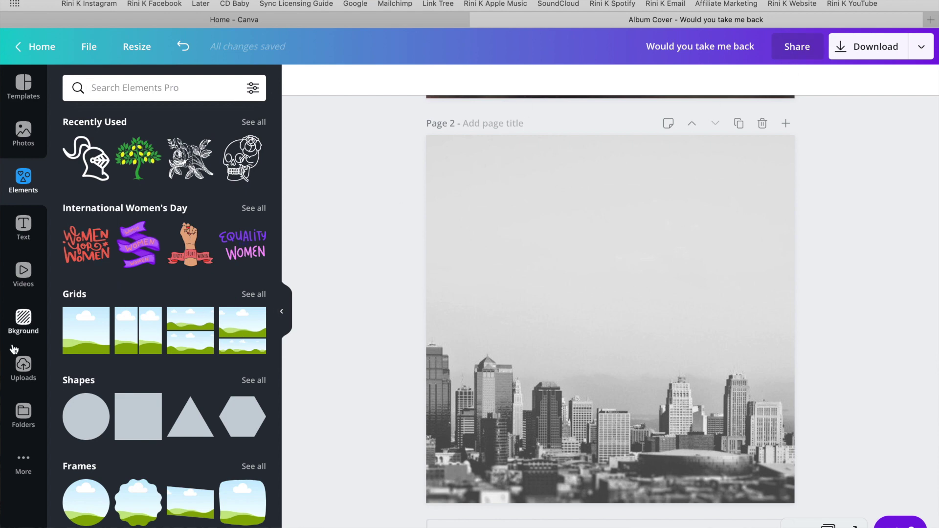
{"action": "scroll", "coordinate": [176, 293], "scroll_direction": "down", "scroll_amount": 10}
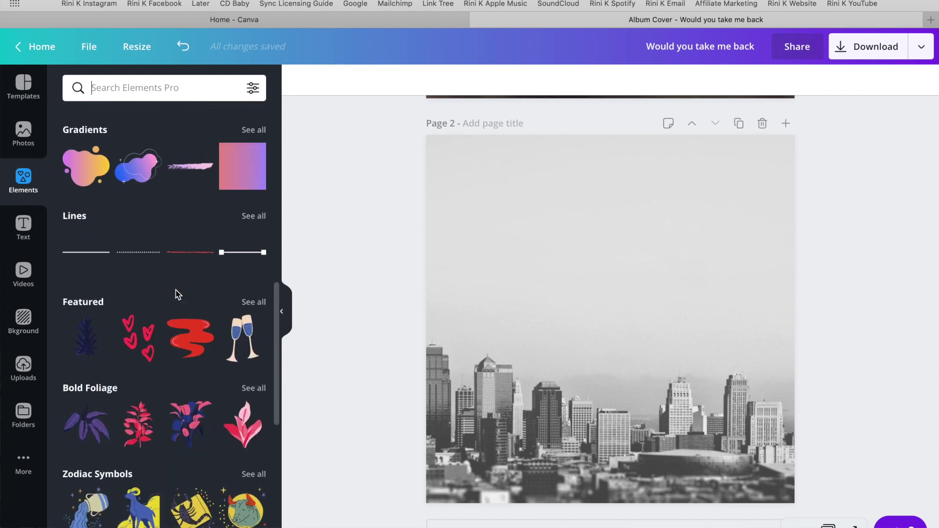
{"action": "scroll", "coordinate": [176, 293], "scroll_direction": "up", "scroll_amount": 2}
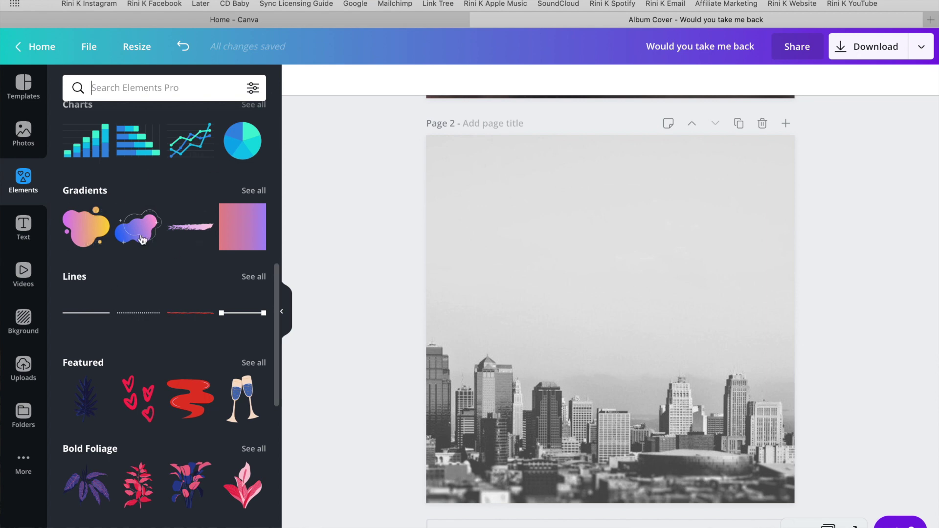
{"action": "left_click", "coordinate": [181, 225]}
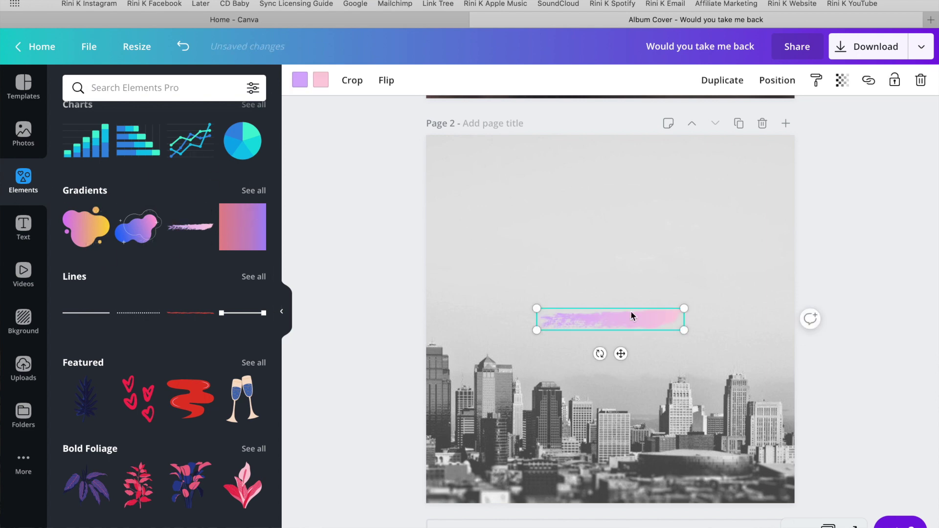
Enlarge the brush stroke to nearly the page's width and place it across the lower part of the skyline.
{"action": "mouse_move", "coordinate": [624, 251]}
{"action": "left_mouse_down"}
{"action": "mouse_move", "coordinate": [627, 185]}
{"action": "mouse_move", "coordinate": [633, 202]}
{"action": "left_mouse_up"}
{"action": "left_click_drag", "start_coordinate": [729, 284], "coordinate": [765, 369]}
{"action": "mouse_move", "coordinate": [531, 252]}
{"action": "left_mouse_down"}
{"action": "mouse_move", "coordinate": [360, 482]}
{"action": "mouse_move", "coordinate": [482, 440]}
{"action": "mouse_move", "coordinate": [467, 467]}
{"action": "left_mouse_up"}
{"action": "mouse_move", "coordinate": [560, 199]}
{"action": "left_mouse_down"}
{"action": "mouse_move", "coordinate": [598, 290]}
{"action": "mouse_move", "coordinate": [553, 432]}
{"action": "mouse_move", "coordinate": [572, 429]}
{"action": "mouse_move", "coordinate": [560, 434]}
{"action": "mouse_move", "coordinate": [568, 436]}
{"action": "left_mouse_up"}
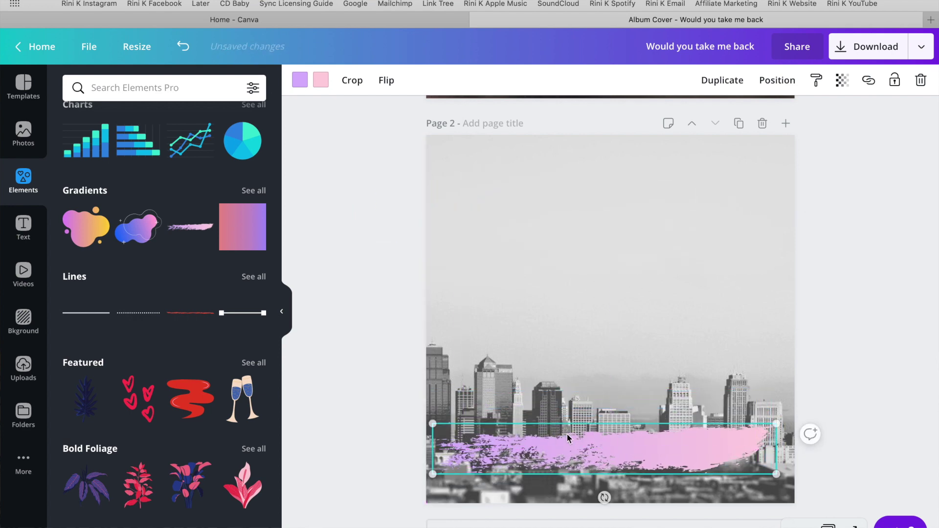
Make the brush stroke semi-transparent and enlarge it past both page edges, positioned over the lower buildings.
{"action": "left_click", "coordinate": [842, 81]}
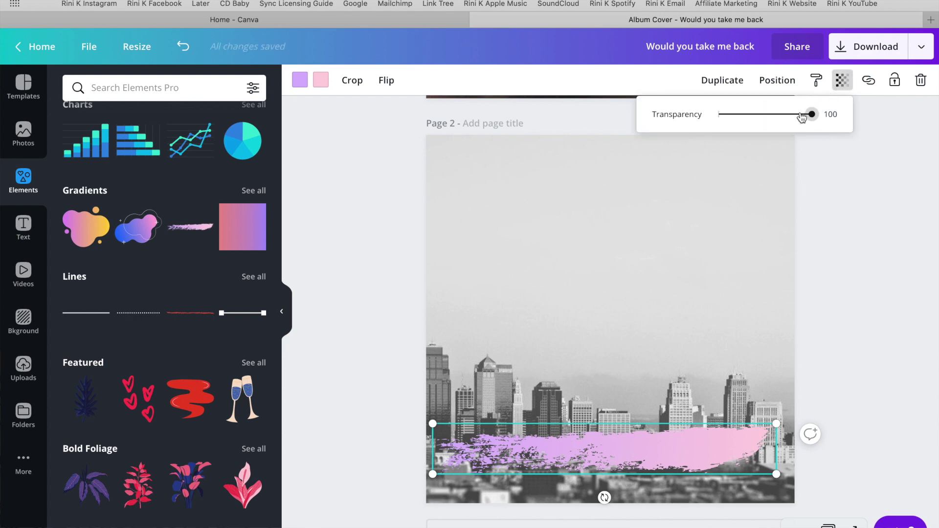
{"action": "left_click_drag", "start_coordinate": [804, 118], "coordinate": [787, 119]}
{"action": "mouse_move", "coordinate": [777, 424]}
{"action": "left_mouse_down"}
{"action": "mouse_move", "coordinate": [858, 417]}
{"action": "mouse_move", "coordinate": [888, 296]}
{"action": "left_mouse_up"}
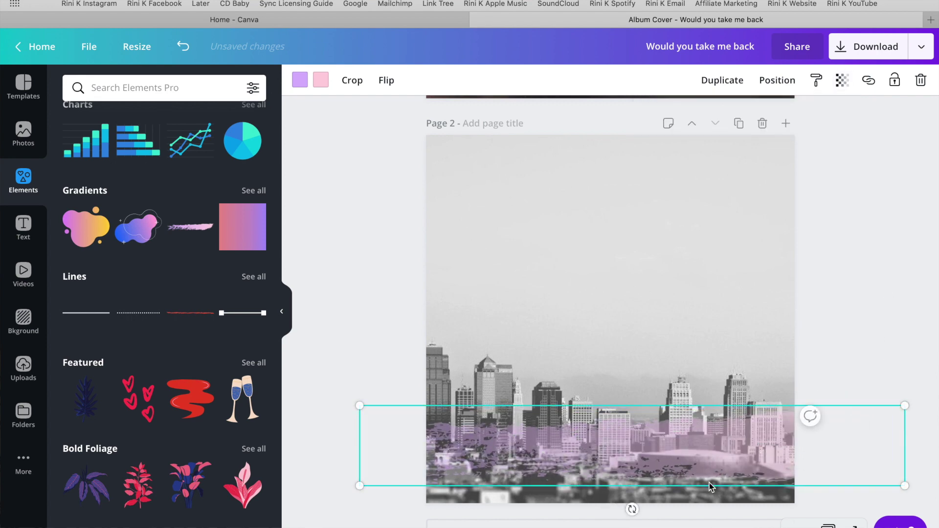
{"action": "mouse_move", "coordinate": [706, 458]}
{"action": "left_mouse_down"}
{"action": "mouse_move", "coordinate": [602, 416]}
{"action": "mouse_move", "coordinate": [599, 494]}
{"action": "mouse_move", "coordinate": [626, 432]}
{"action": "left_mouse_up"}
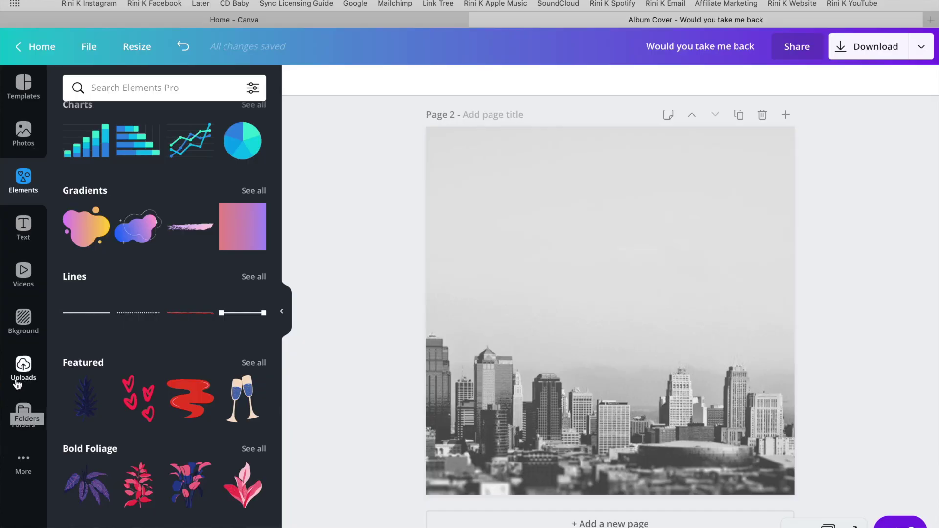
Add the uploaded black-and-white photo of two long-haired women to page 2, semi-transparent, over the skyline's lower left part.
{"action": "left_click", "coordinate": [22, 374]}
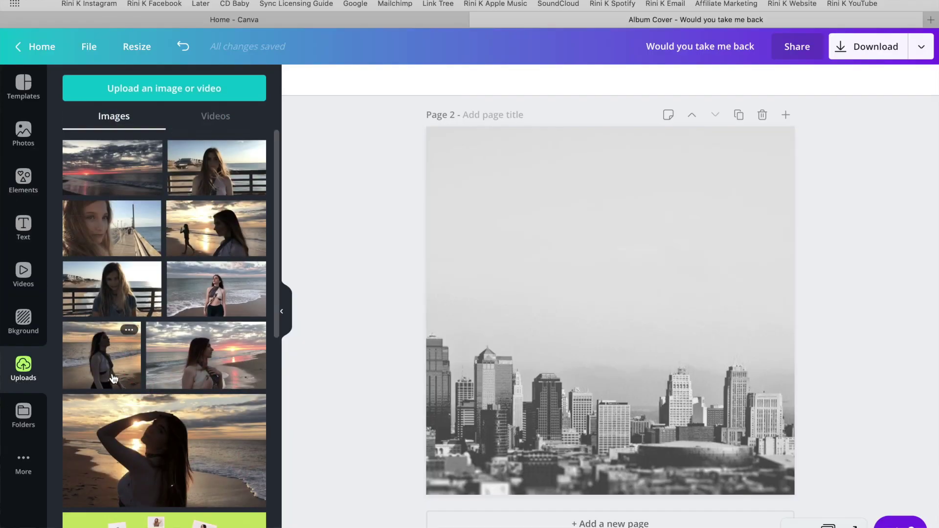
{"action": "scroll", "coordinate": [114, 378], "scroll_direction": "down", "scroll_amount": 3}
{"action": "scroll", "coordinate": [114, 378], "scroll_direction": "down", "scroll_amount": 10}
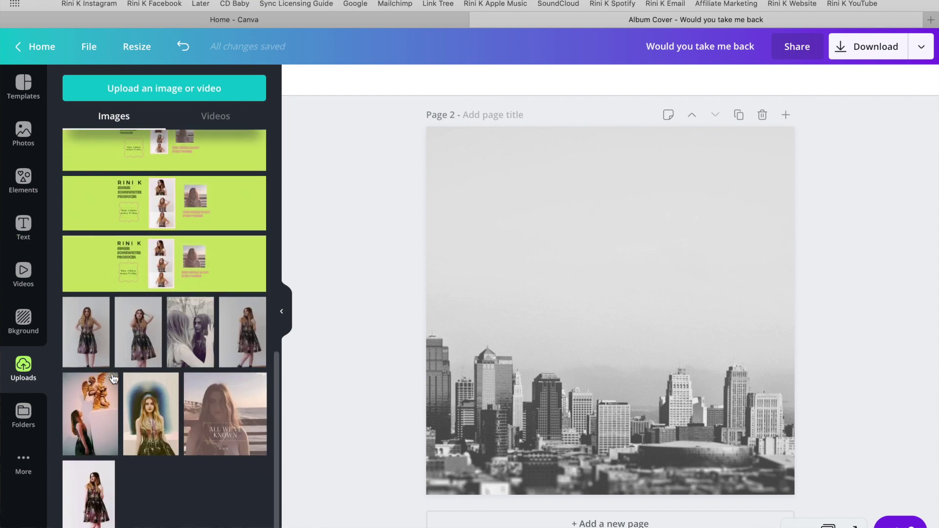
{"action": "left_click", "coordinate": [195, 370]}
{"action": "left_click_drag", "start_coordinate": [657, 327], "coordinate": [560, 380]}
{"action": "left_click", "coordinate": [710, 274]}
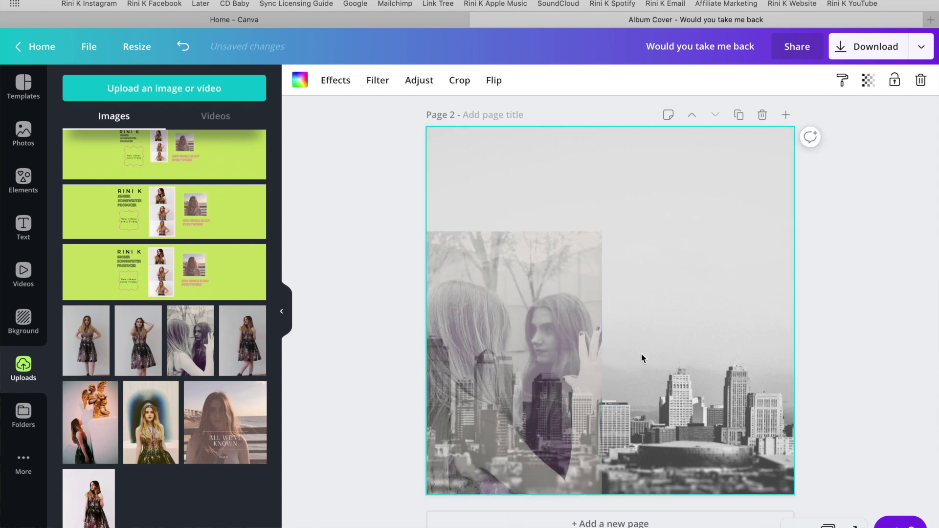
Stretch the semi-transparent photo of the women to the right and up until it fills page 2.
{"action": "left_click", "coordinate": [598, 360]}
{"action": "left_click_drag", "start_coordinate": [601, 360], "coordinate": [794, 374]}
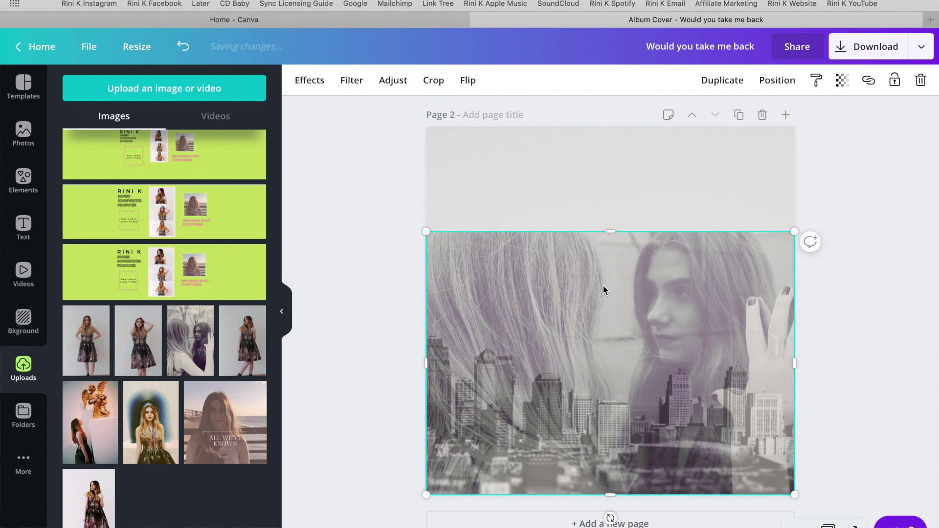
{"action": "left_click_drag", "start_coordinate": [600, 121], "coordinate": [599, 120]}
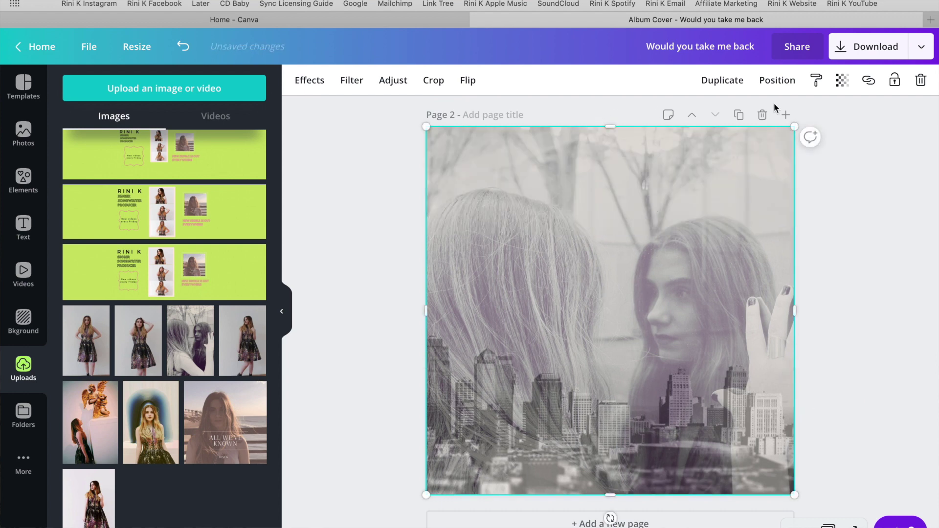
Undo the removal of the skyline from behind the photo of the women.
{"action": "left_click", "coordinate": [845, 165]}
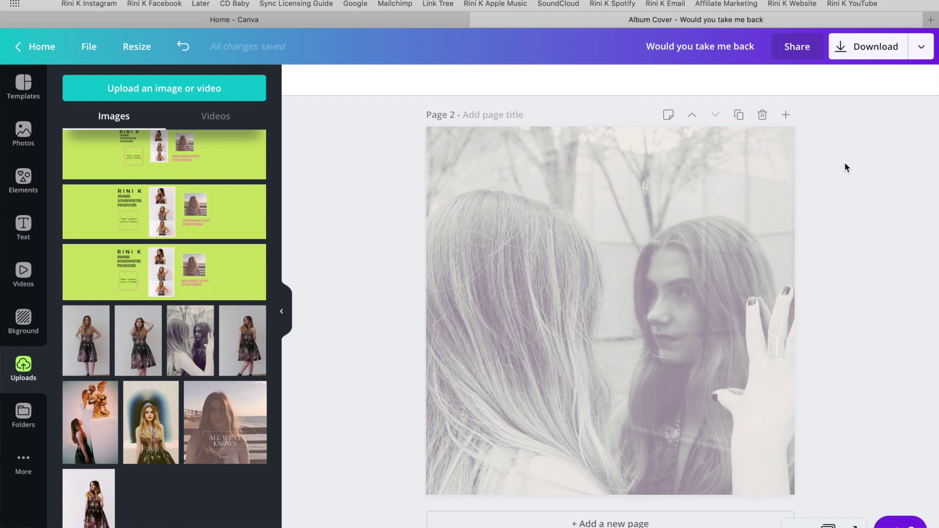
{"action": "left_click", "coordinate": [539, 184]}
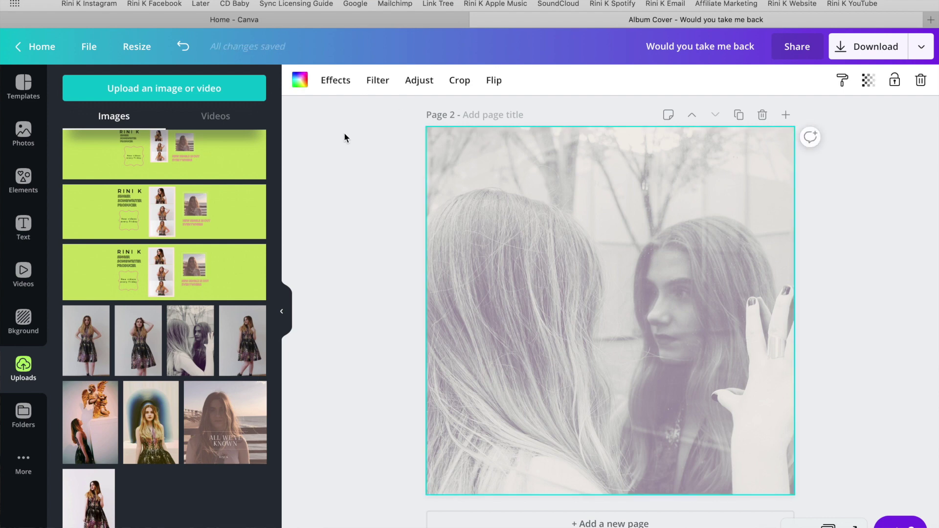
{"action": "left_click", "coordinate": [175, 58]}
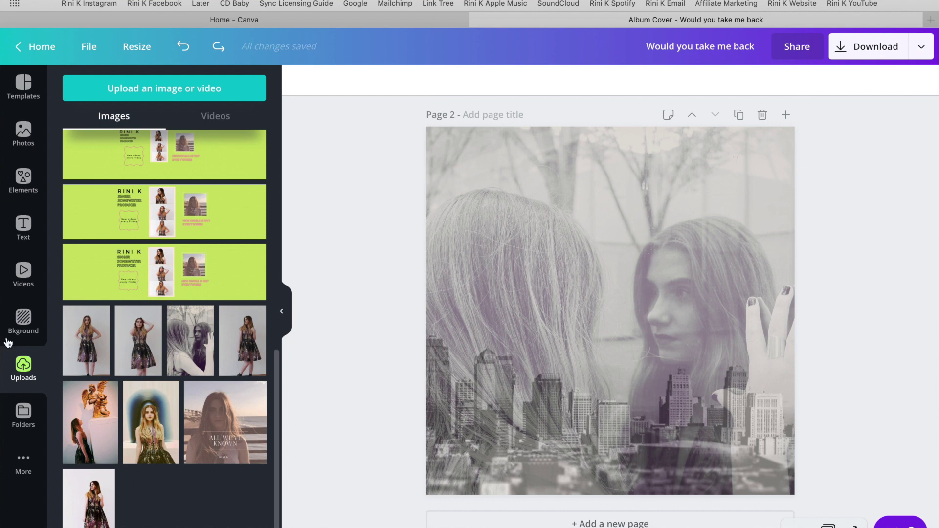
Add the "CUE THE confetti" font combination to page 2 and enlarge it to the page's full width.
{"action": "left_click", "coordinate": [15, 250]}
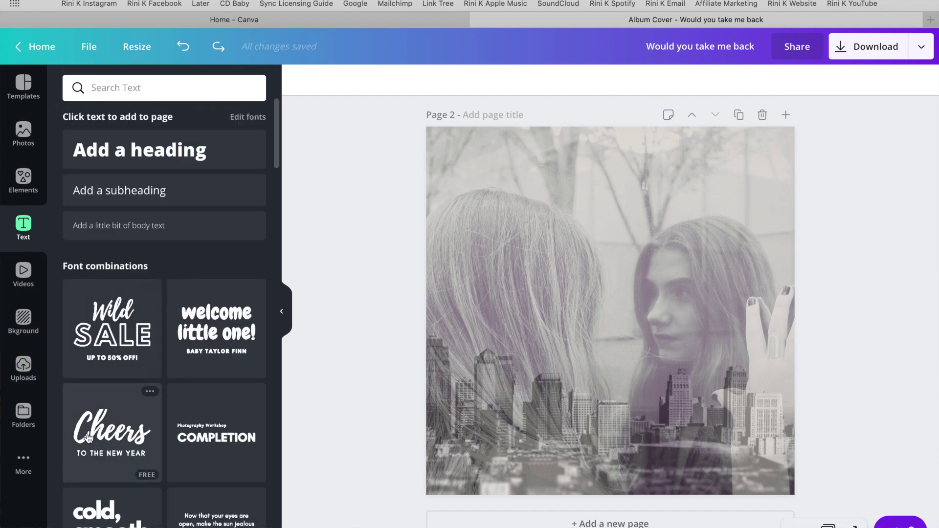
{"action": "scroll", "coordinate": [89, 436], "scroll_direction": "down", "scroll_amount": 7}
{"action": "scroll", "coordinate": [89, 437], "scroll_direction": "down", "scroll_amount": 8}
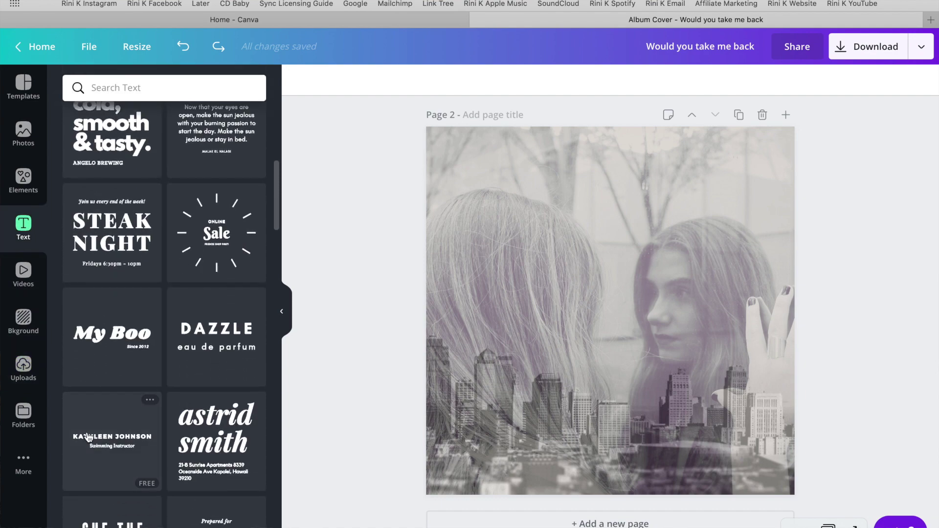
{"action": "scroll", "coordinate": [89, 437], "scroll_direction": "down", "scroll_amount": 1}
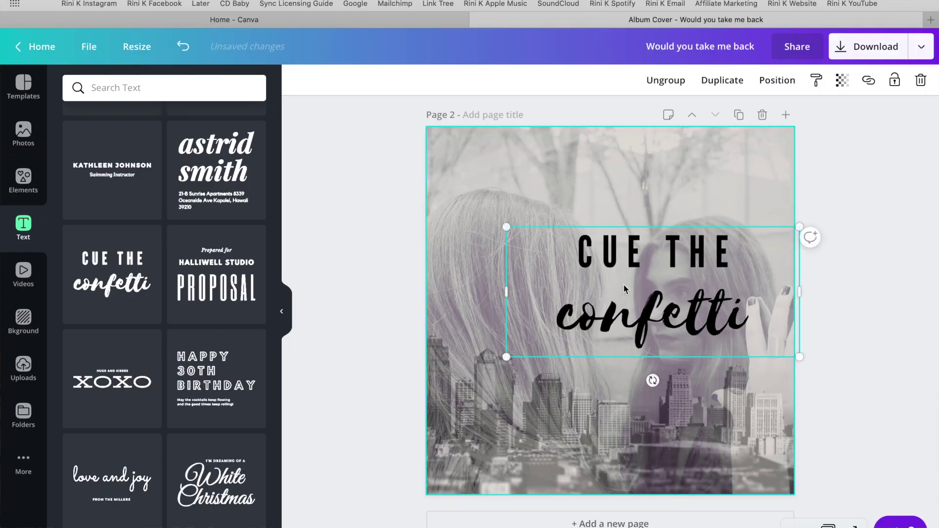
{"action": "left_click_drag", "start_coordinate": [507, 224], "coordinate": [426, 191]}
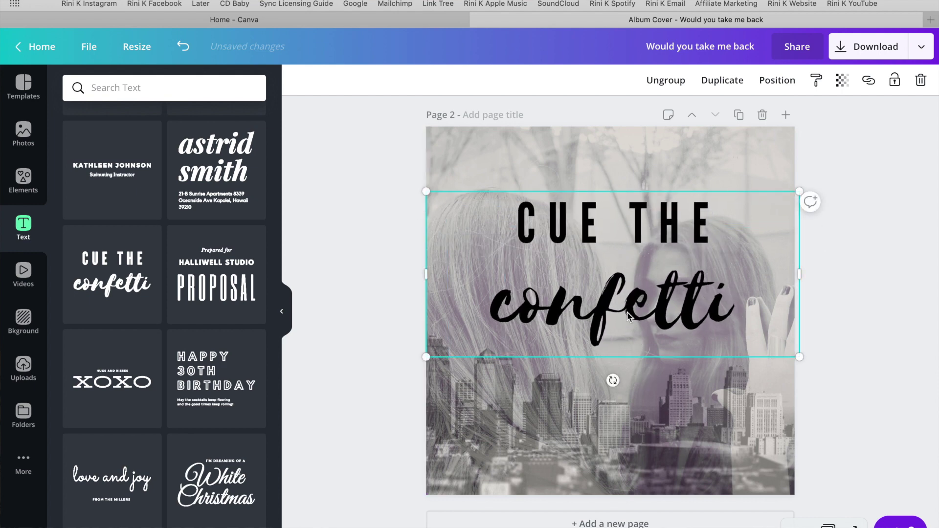
Delete the "confetti" line, replace "CUE THE" with "WOULD YOU TAKE ME BACK" and centre the title lower on page 2.
{"action": "left_click", "coordinate": [730, 270]}
{"action": "left_click", "coordinate": [731, 296]}
{"action": "left_click_drag", "start_coordinate": [731, 296], "coordinate": [486, 299]}
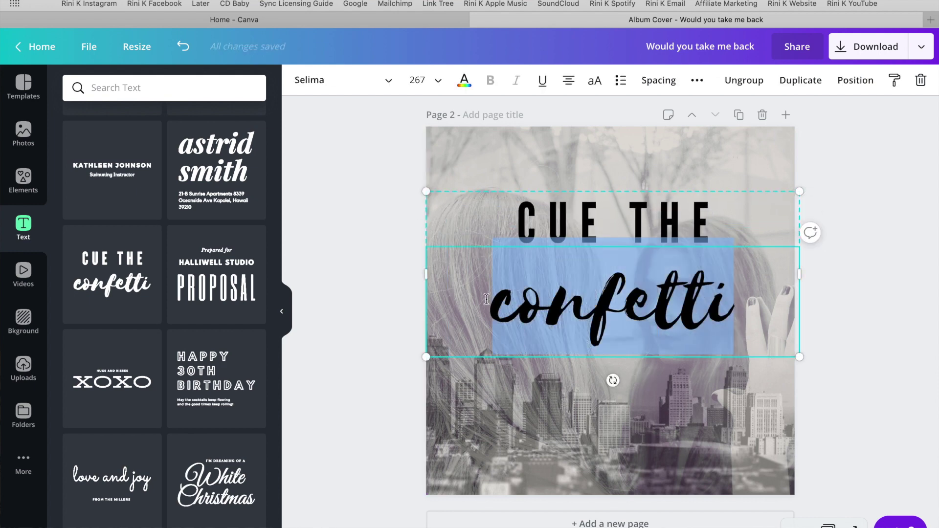
{"action": "key", "text": "BackSpace"}
{"action": "left_click", "coordinate": [661, 216]}
{"action": "left_click", "coordinate": [735, 205]}
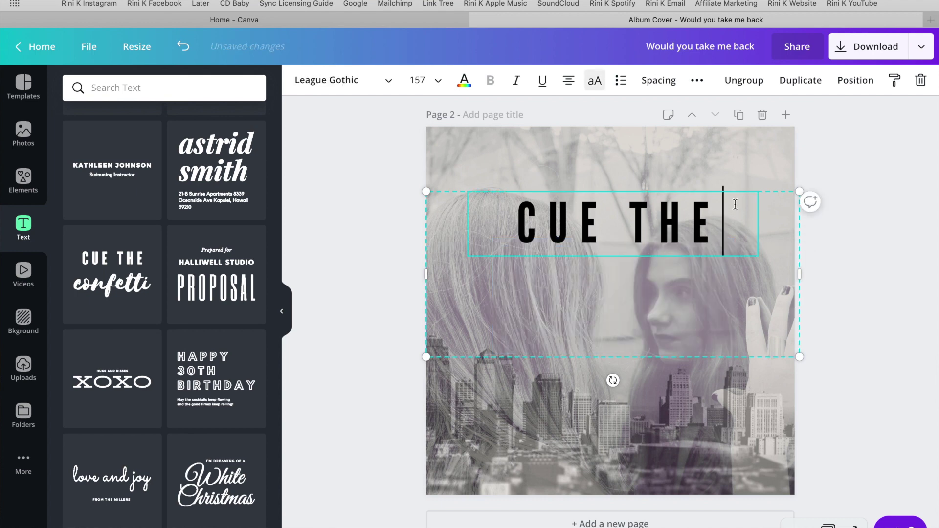
{"action": "key", "text": "BackSpace"}
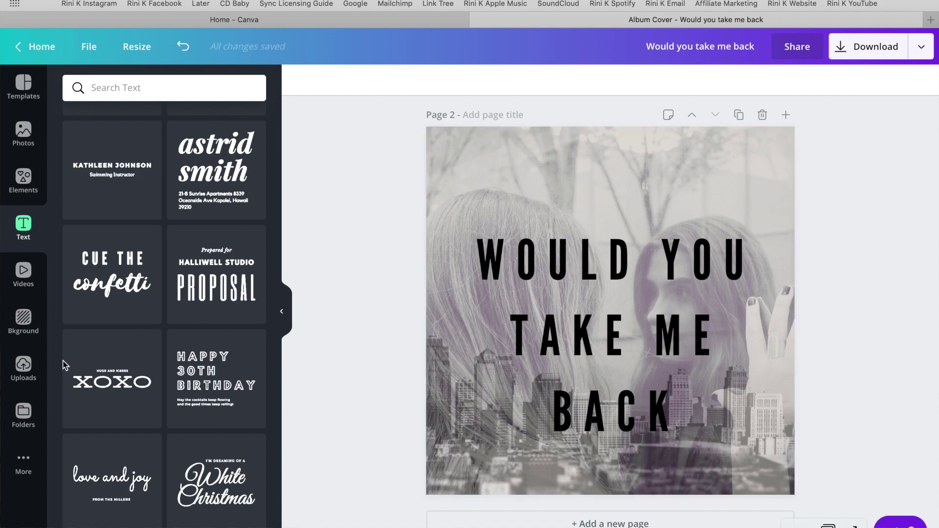
Add the "'TIS THE SEASON TO BE JOLLY" font combination and place it above the title near the page's upper edge.
{"action": "scroll", "coordinate": [113, 386], "scroll_direction": "down", "scroll_amount": 10}
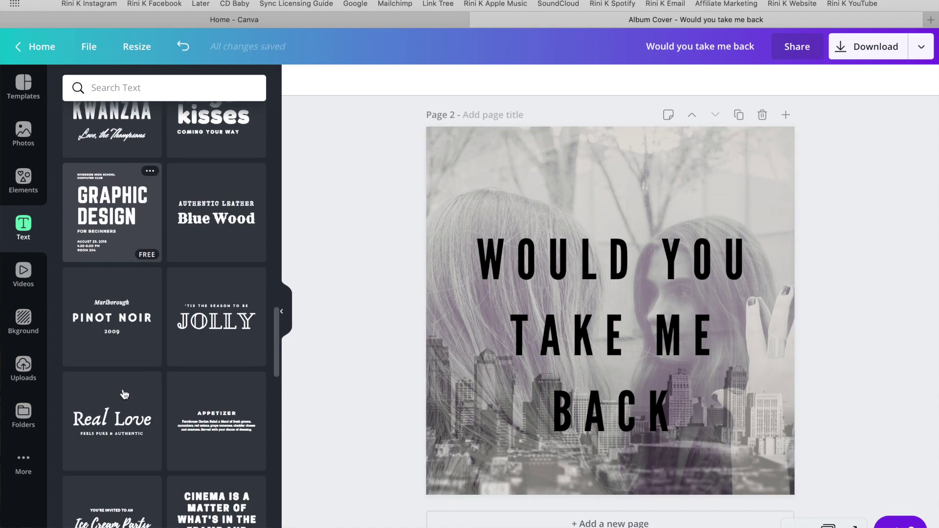
{"action": "scroll", "coordinate": [124, 395], "scroll_direction": "down", "scroll_amount": 1}
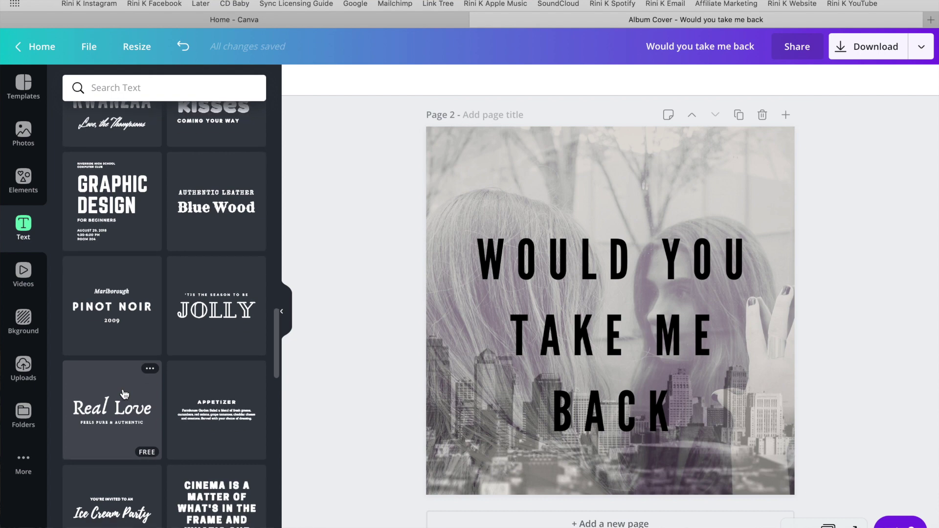
{"action": "left_click", "coordinate": [222, 302]}
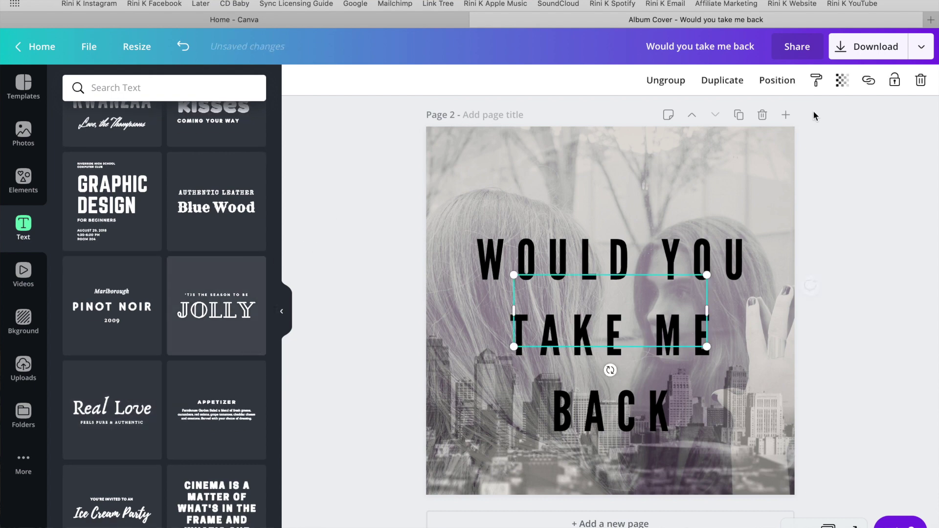
{"action": "left_click_drag", "start_coordinate": [651, 305], "coordinate": [651, 170]}
Remove the skyline background from behind the semi-transparent photo on page 2.
{"action": "double_click", "coordinate": [482, 166]}
{"action": "left_click", "coordinate": [328, 82]}
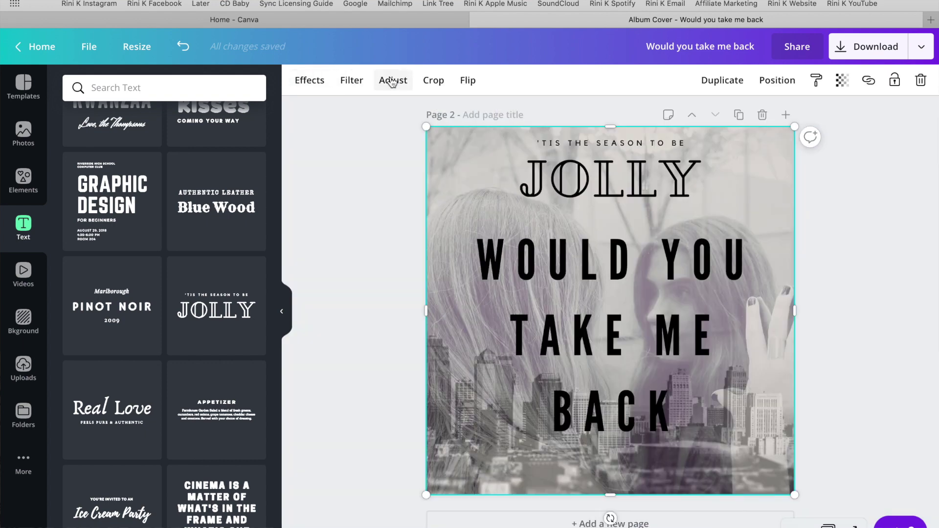
Clear the small "'TIS THE SEASON TO BE" line and replace "JOLLY" with the artist's name.
{"action": "left_click", "coordinate": [631, 177]}
{"action": "left_click", "coordinate": [680, 142]}
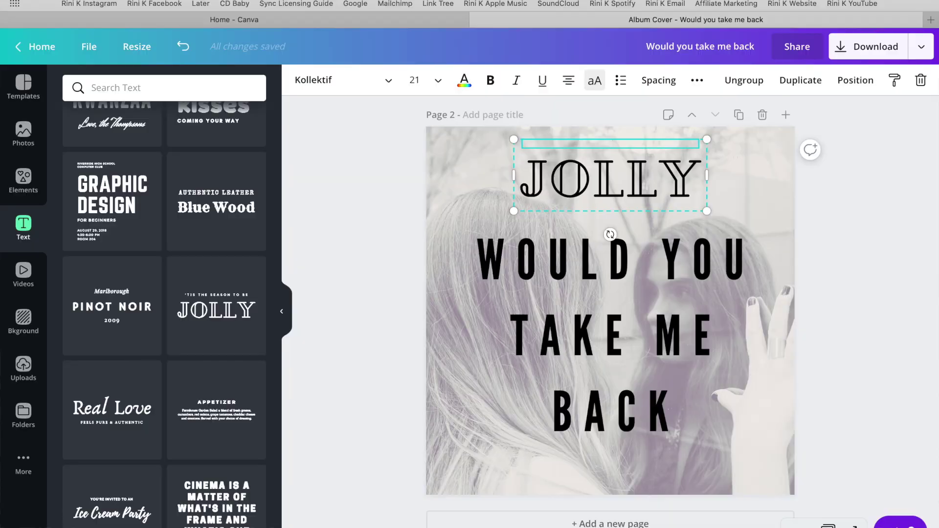
{"action": "left_click", "coordinate": [610, 194]}
{"action": "left_click", "coordinate": [643, 163]}
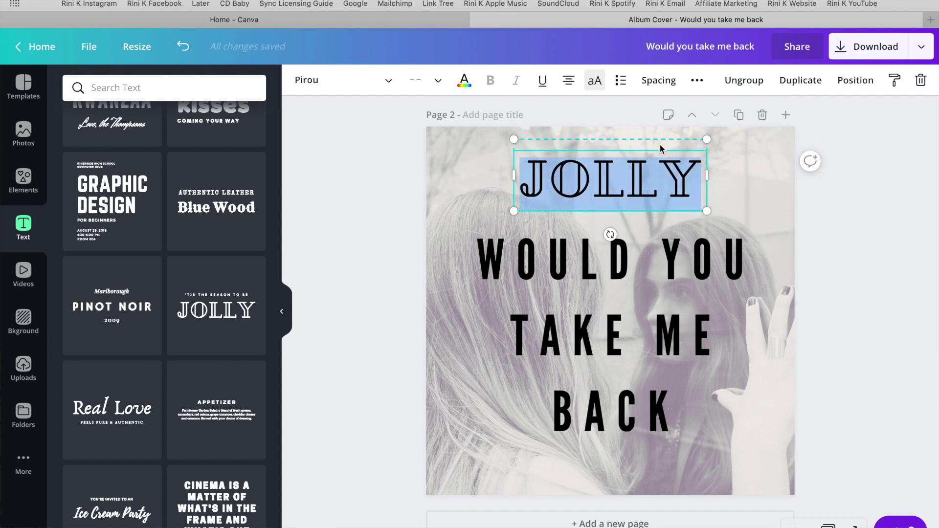
{"action": "key", "text": "BackSpace"}
{"action": "type", "text": "E"}
{"action": "key", "text": "BackSpace"}
{"action": "type", "text": "RINI K"}
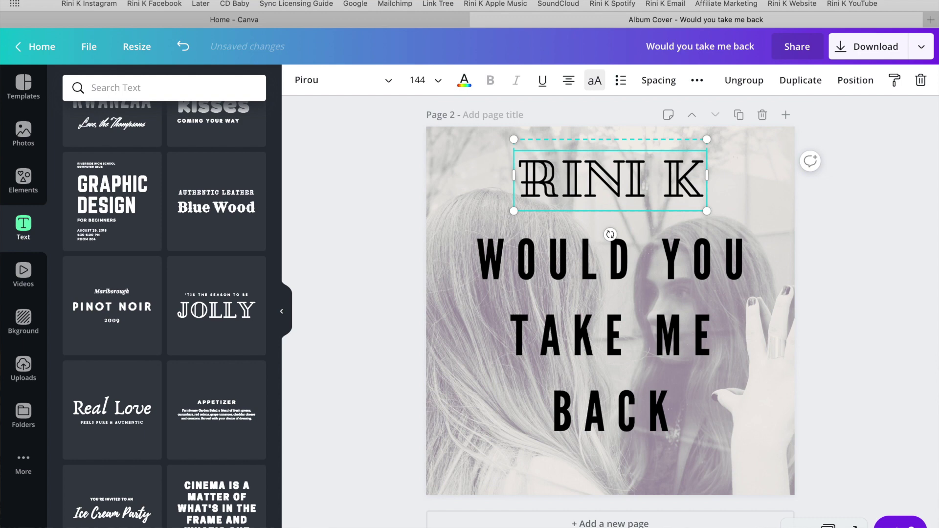
Set the title "WOULD YOU TAKE ME BACK" to font size 104 and centre it in two lines on the page's lower part.
{"action": "left_click", "coordinate": [670, 260]}
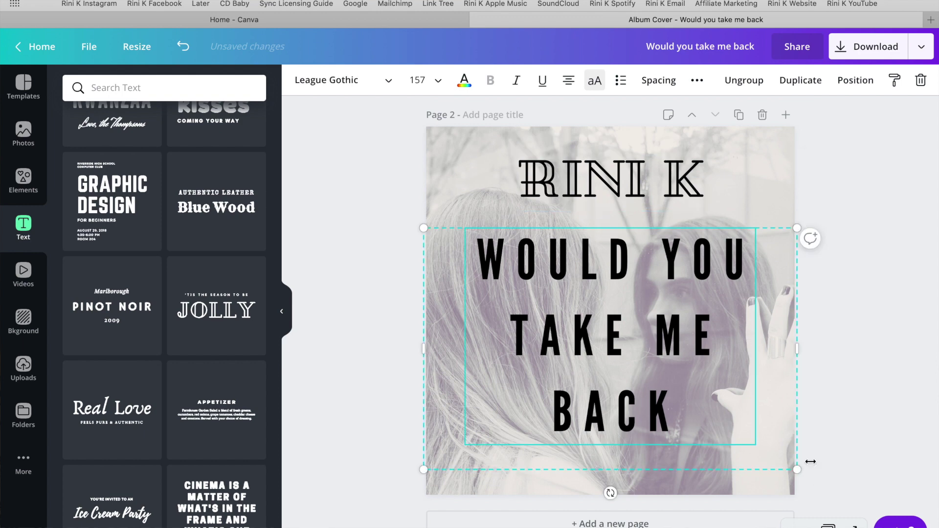
{"action": "left_click", "coordinate": [418, 81]}
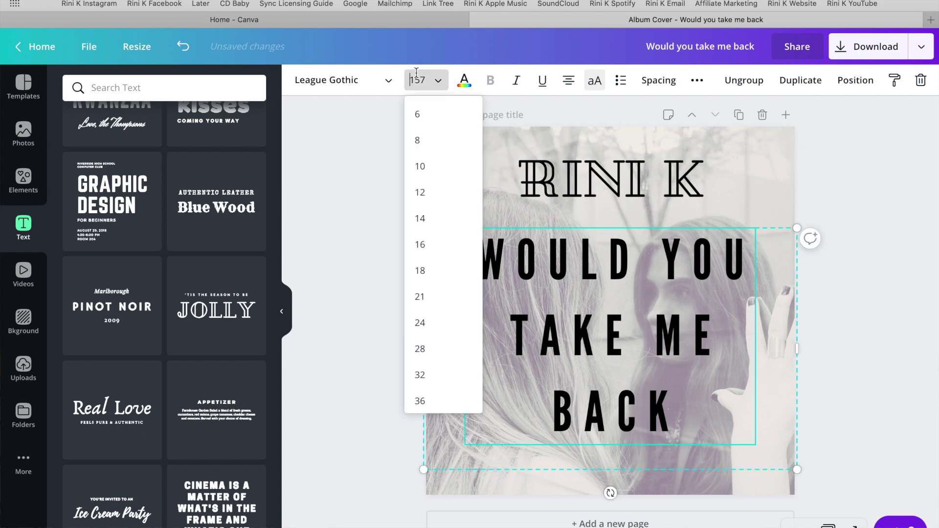
{"action": "scroll", "coordinate": [411, 397], "scroll_direction": "down", "scroll_amount": 5}
{"action": "left_click", "coordinate": [441, 396]}
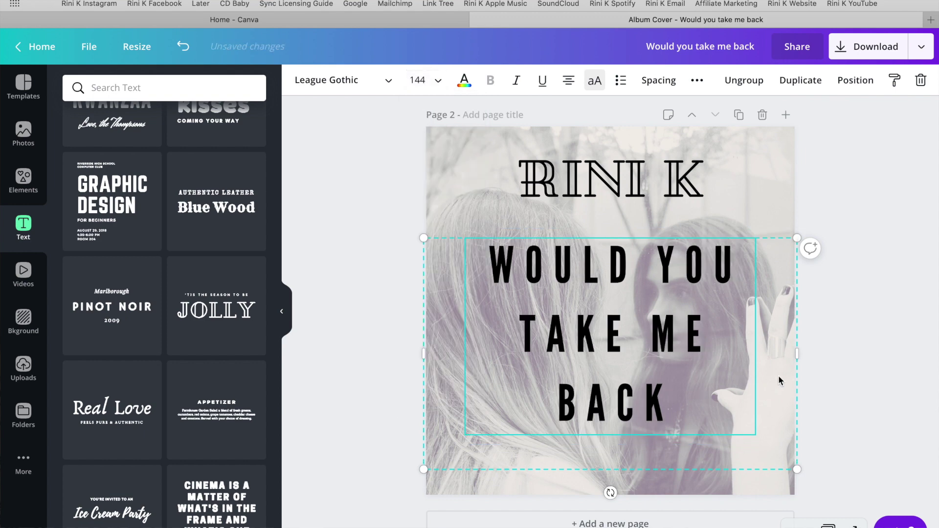
{"action": "left_click", "coordinate": [420, 81]}
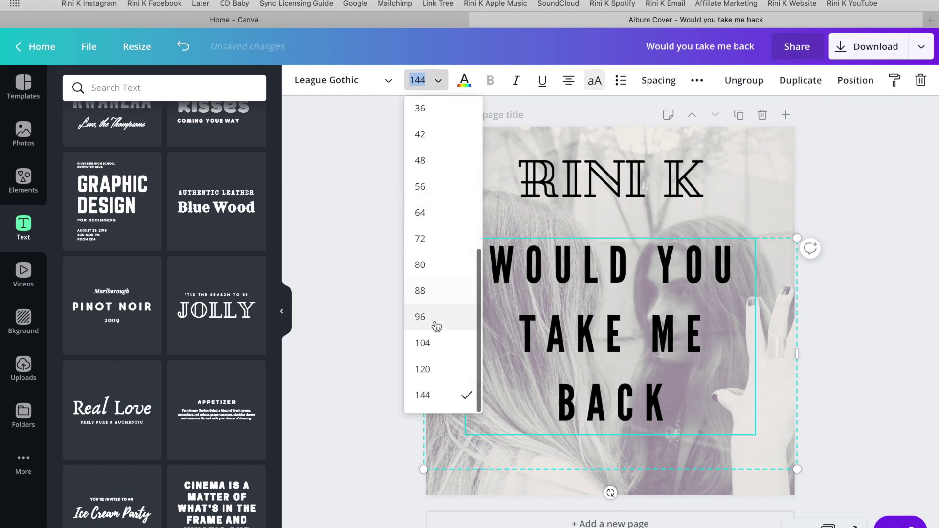
{"action": "left_click", "coordinate": [430, 343]}
{"action": "left_click_drag", "start_coordinate": [633, 382], "coordinate": [646, 392]}
{"action": "left_click", "coordinate": [880, 261]}
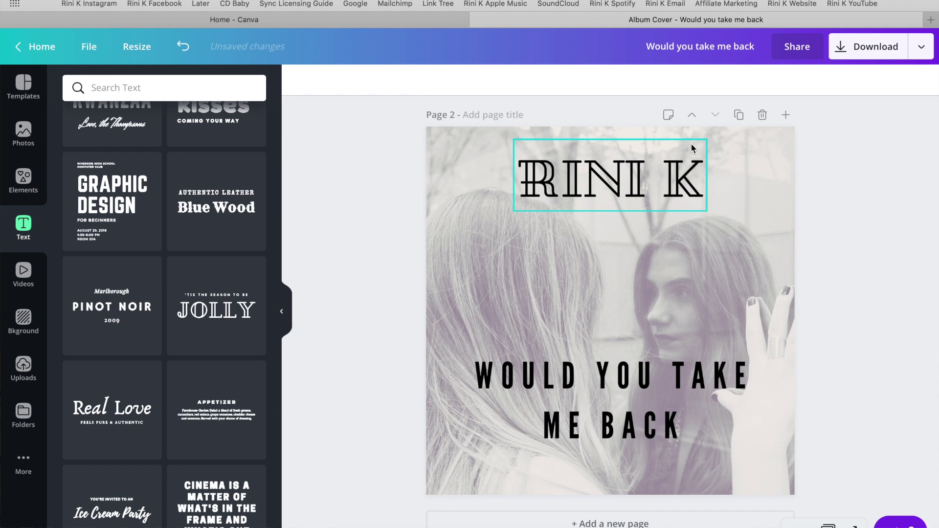
Shrink the artist's name to about two thirds of its width and centre it near the upper edge of page 2.
{"action": "left_click", "coordinate": [674, 177]}
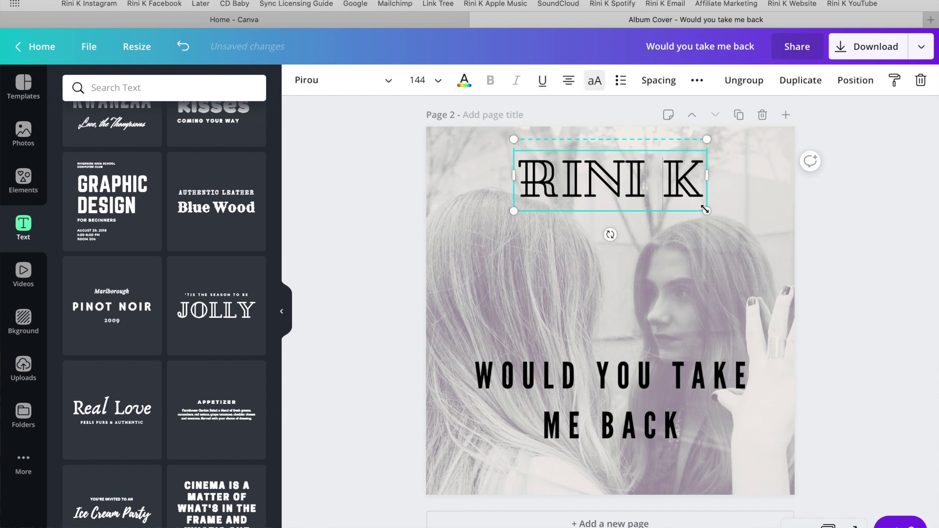
{"action": "left_click_drag", "start_coordinate": [705, 210], "coordinate": [670, 182]}
{"action": "key", "text": "Escape"}
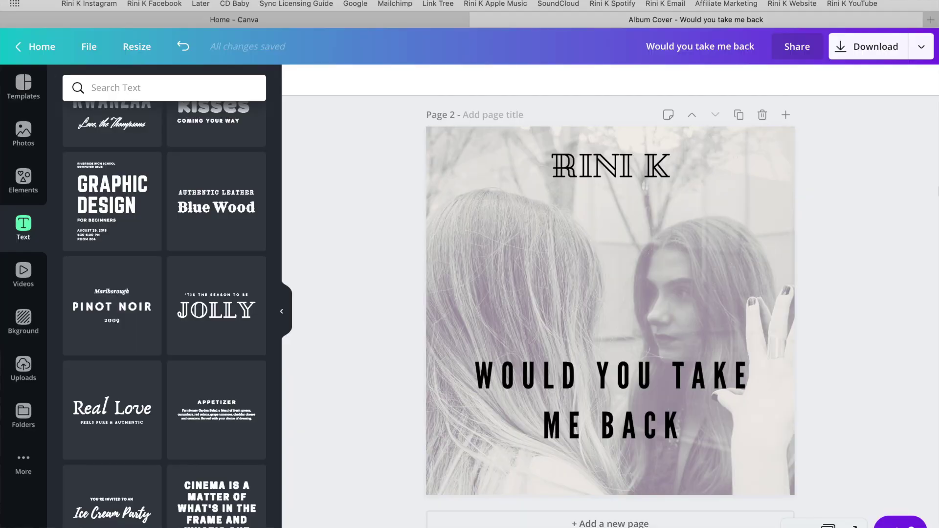
{"action": "scroll", "coordinate": [936, 184], "scroll_direction": "up", "scroll_amount": 10}
{"action": "scroll", "coordinate": [936, 185], "scroll_direction": "down", "scroll_amount": 10}
{"action": "scroll", "coordinate": [936, 184], "scroll_direction": "up", "scroll_amount": 10}
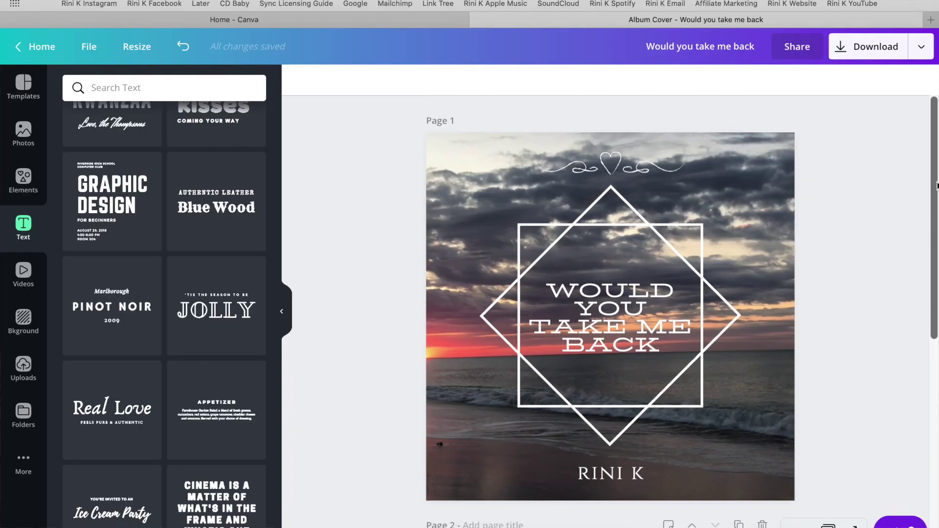